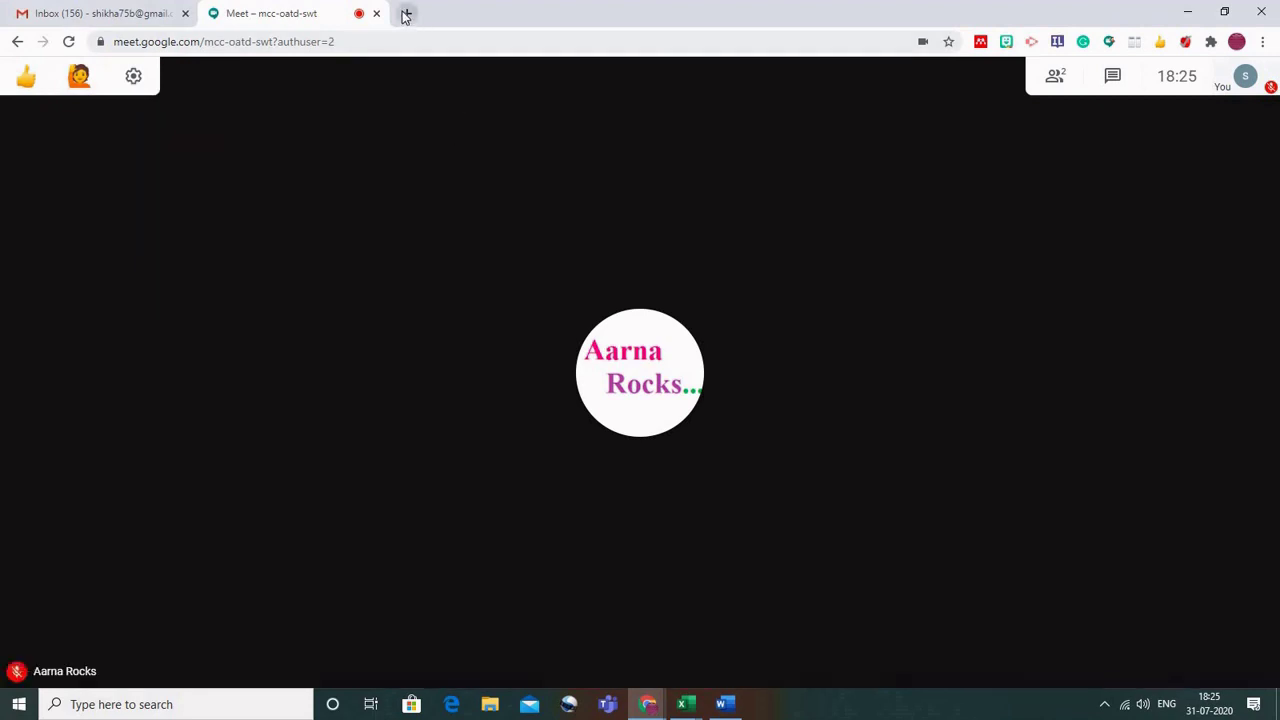
# Step: Look up the Nod extension's Chrome Web Store page in a new tab, then close it
pyautogui.click(406, 13)
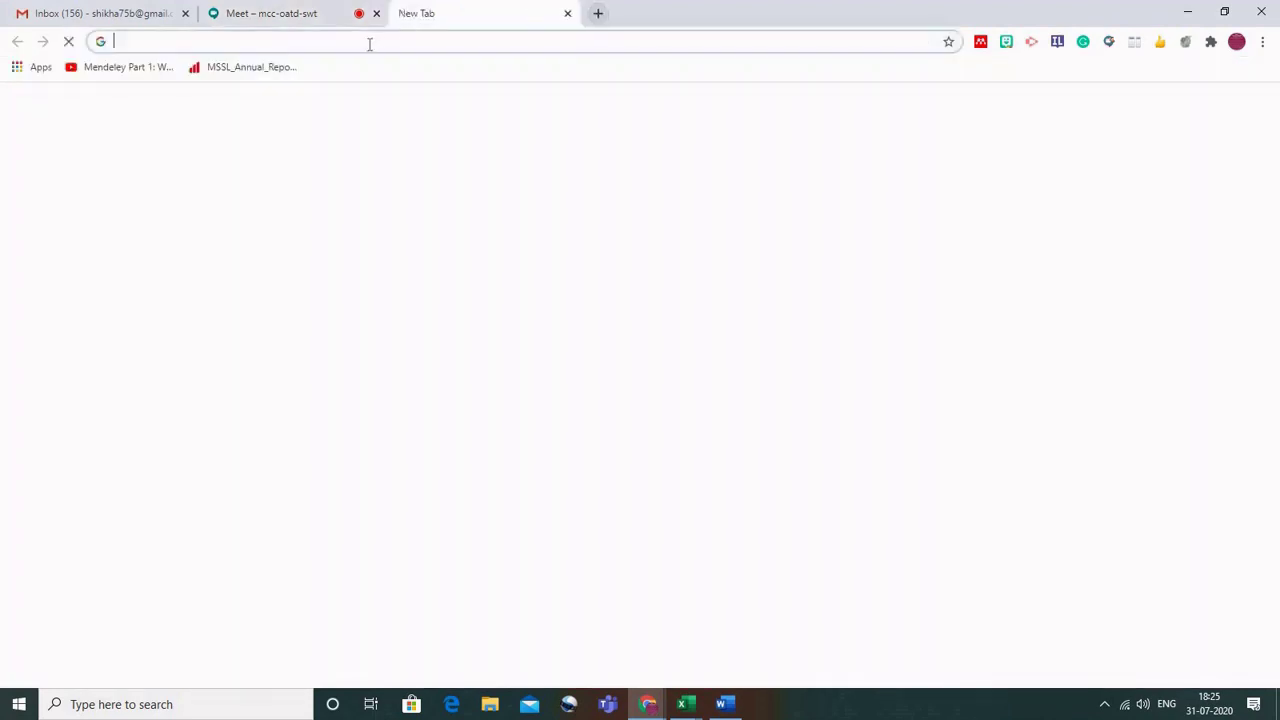
pyautogui.click(369, 43)
pyautogui.write('nod')
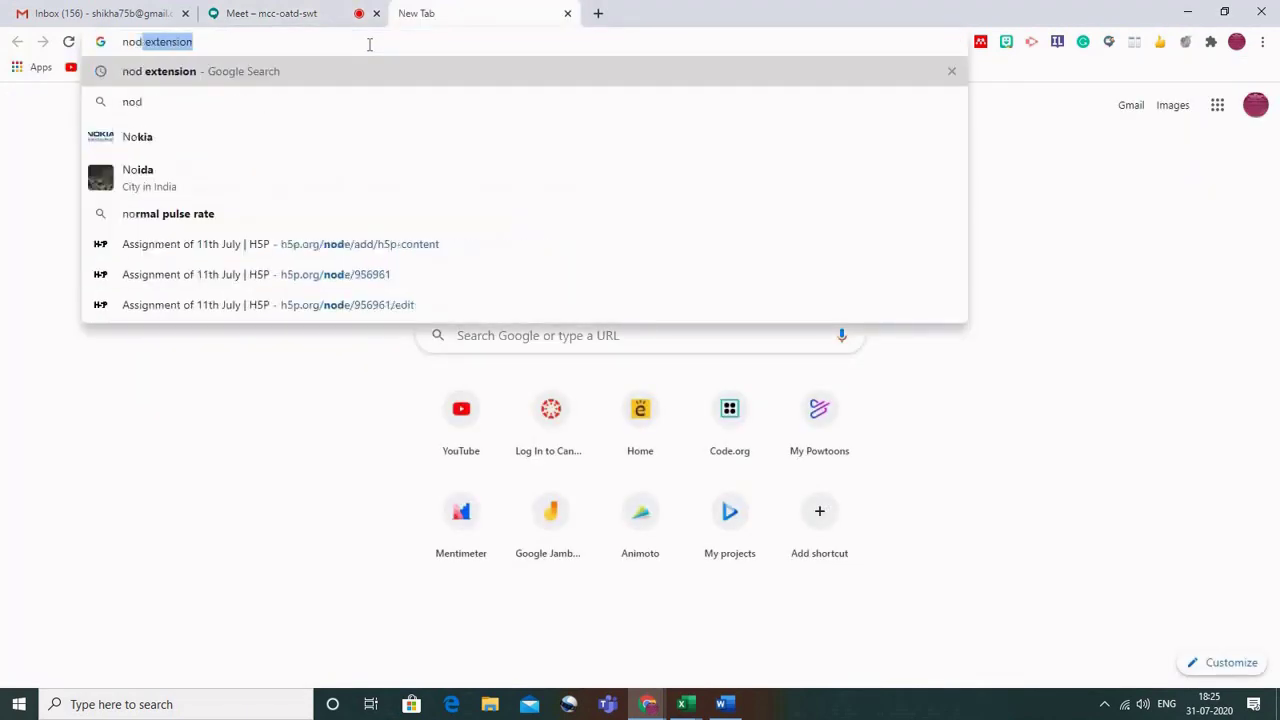
pyautogui.click(166, 72)
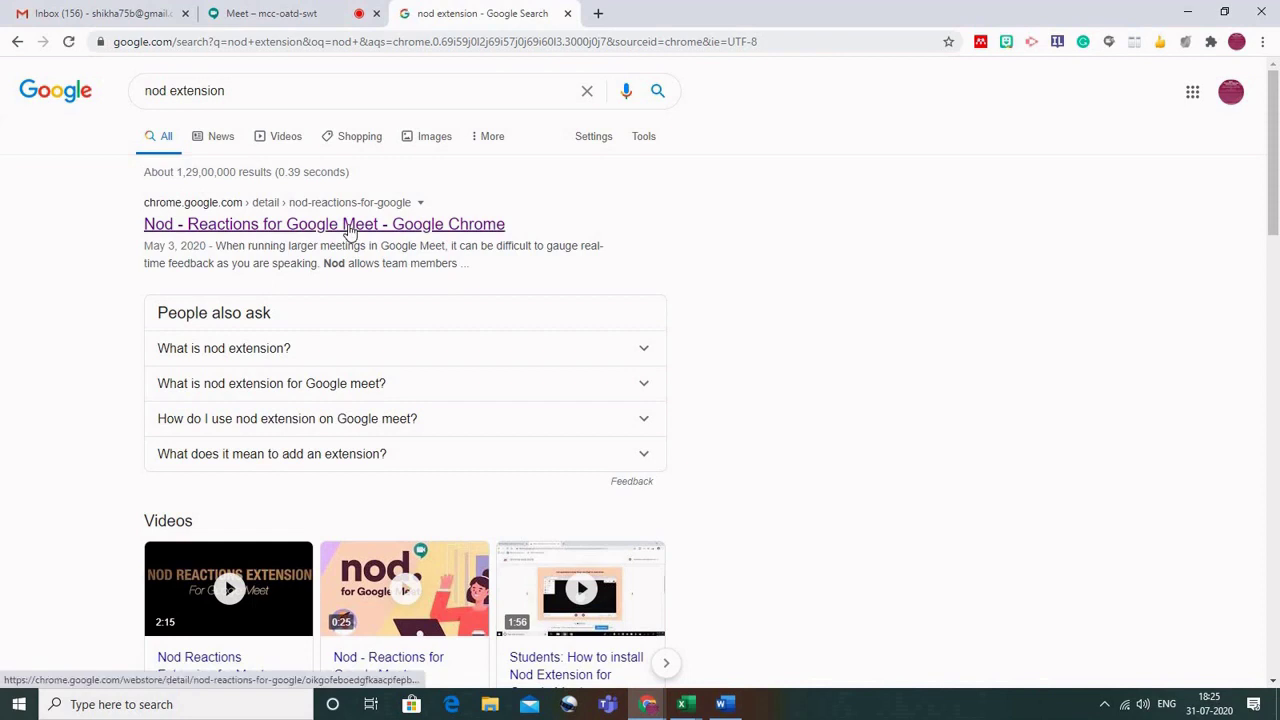
pyautogui.click(350, 229)
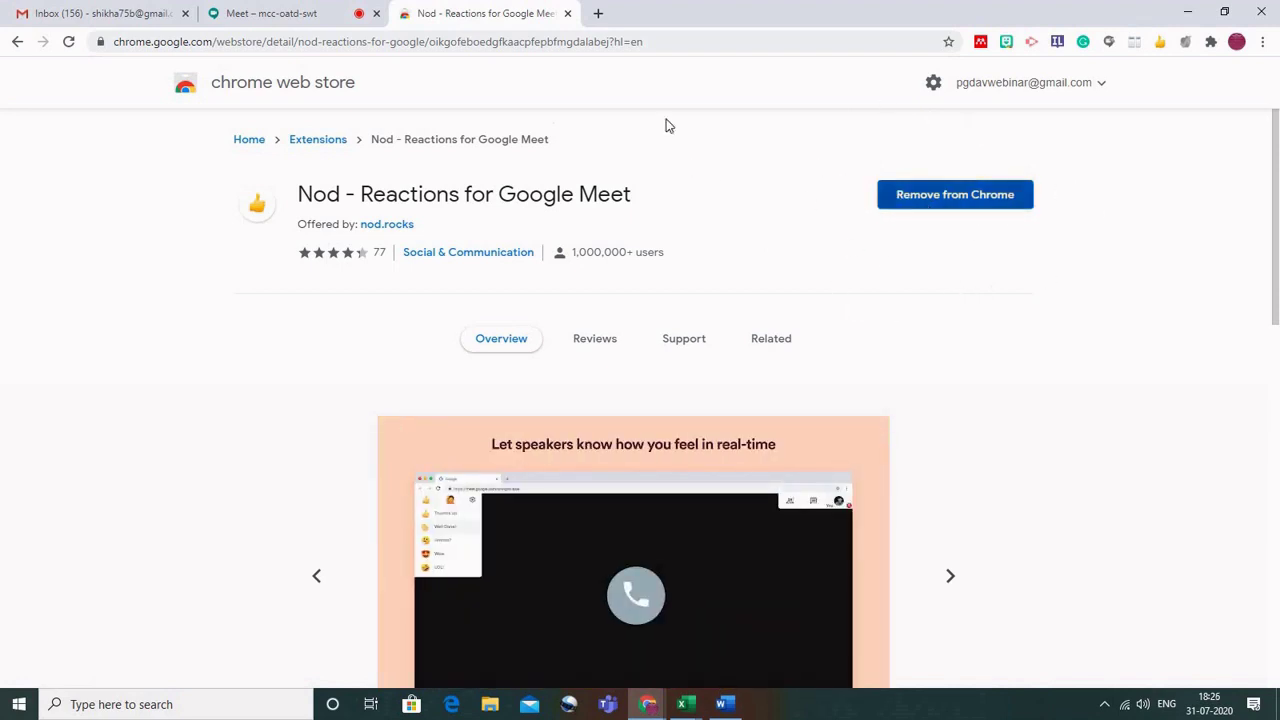
pyautogui.click(567, 13)
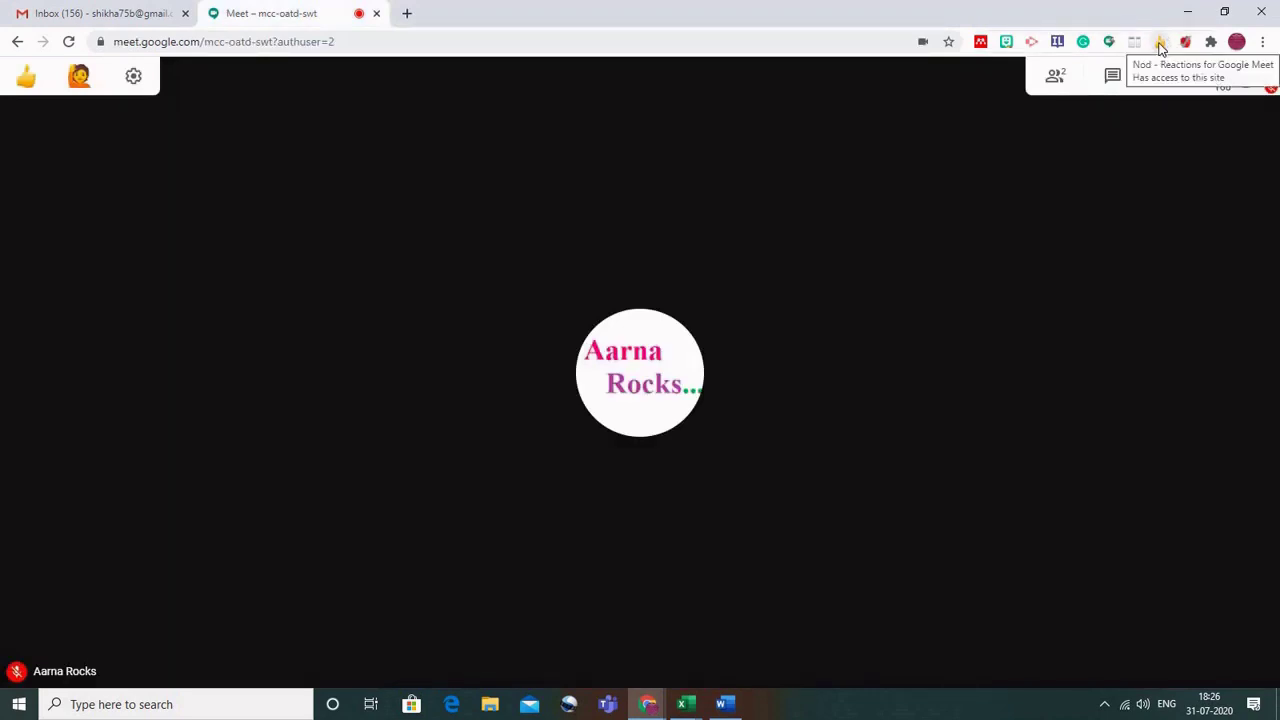
# Step: Unpin and re-pin Nod – Reactions for Google Meet in the Extensions menu
pyautogui.click(1210, 43)
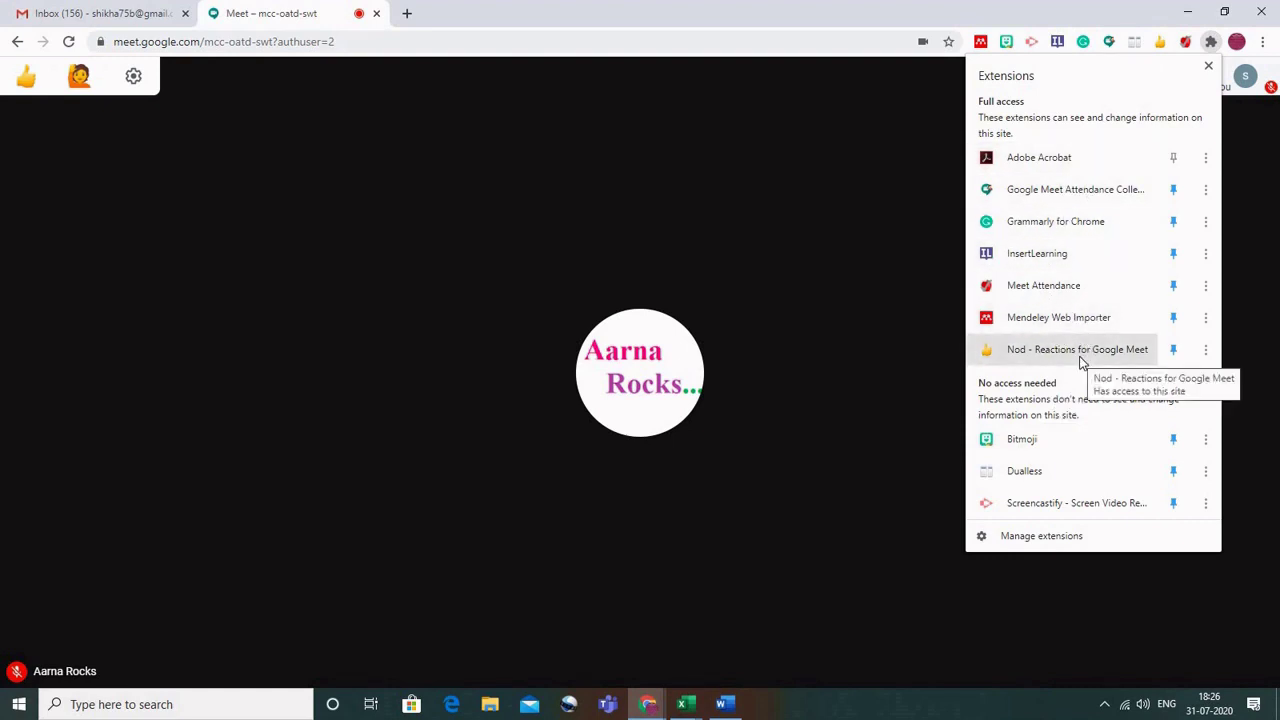
pyautogui.click(1175, 360)
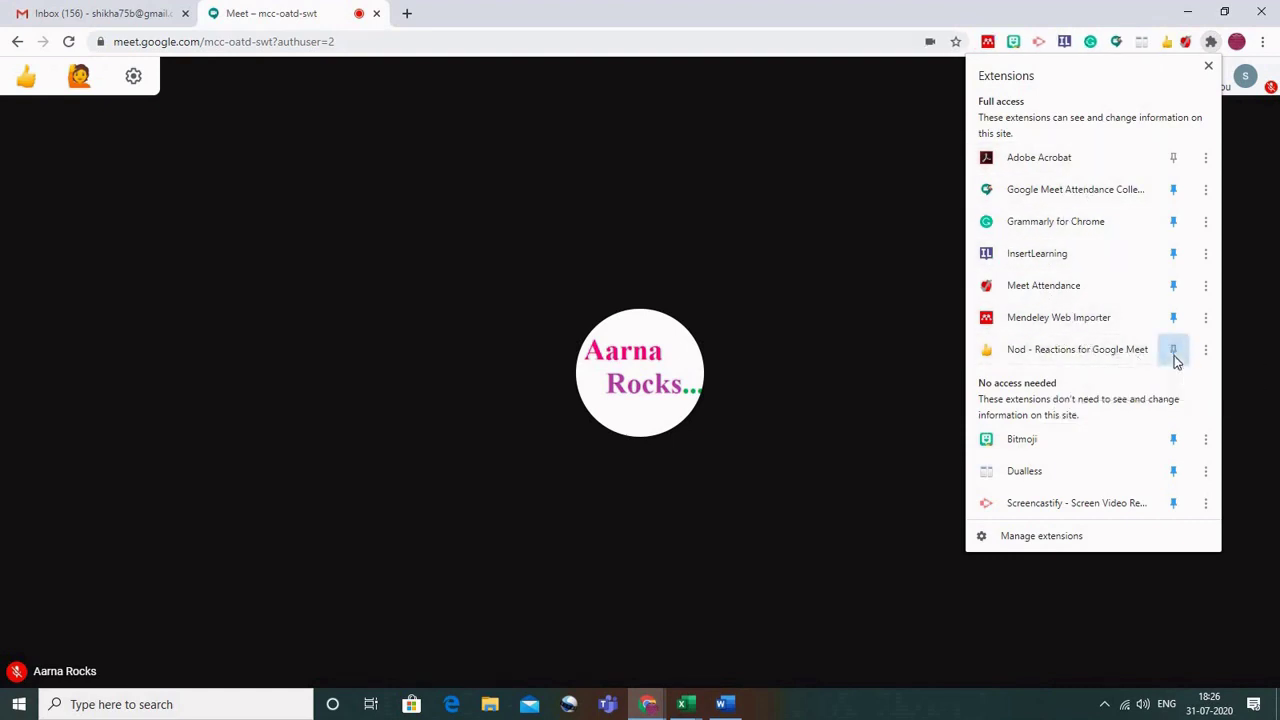
pyautogui.click(1175, 360)
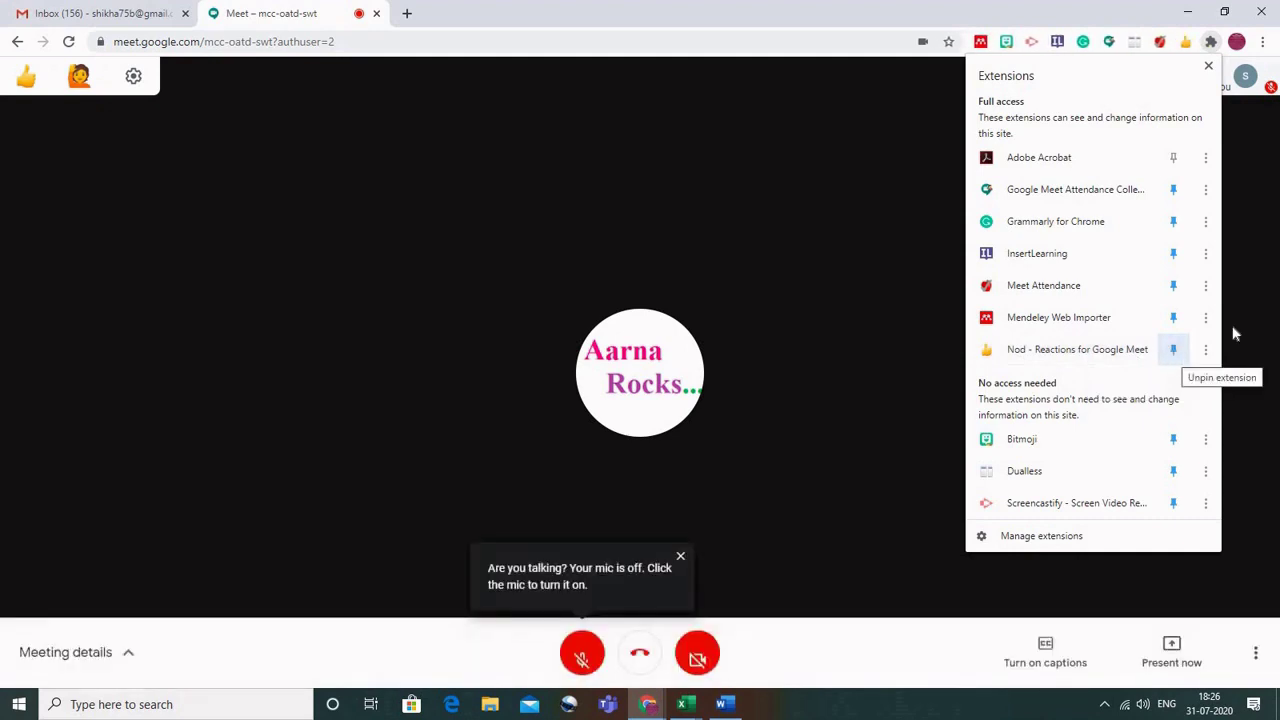
pyautogui.click(1258, 321)
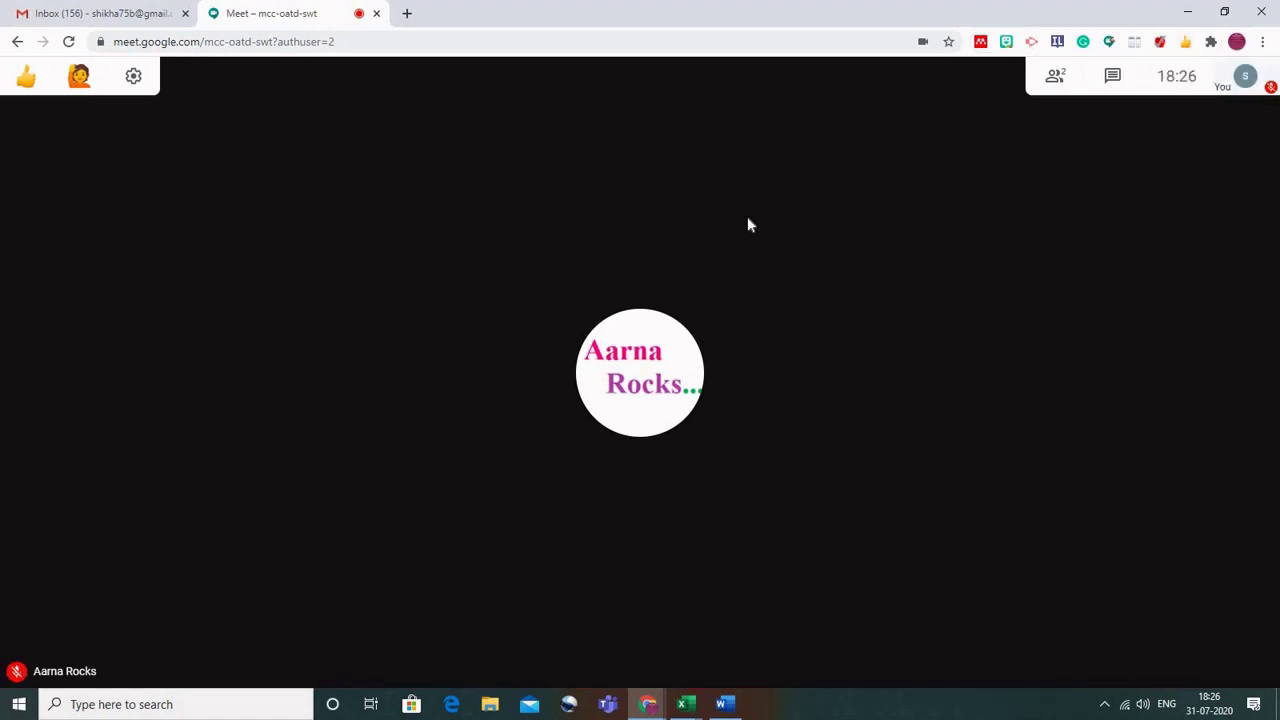
# Step: Search 'push to talk extension' and add Google Meet Push To Talk to Chrome
pyautogui.click(406, 13)
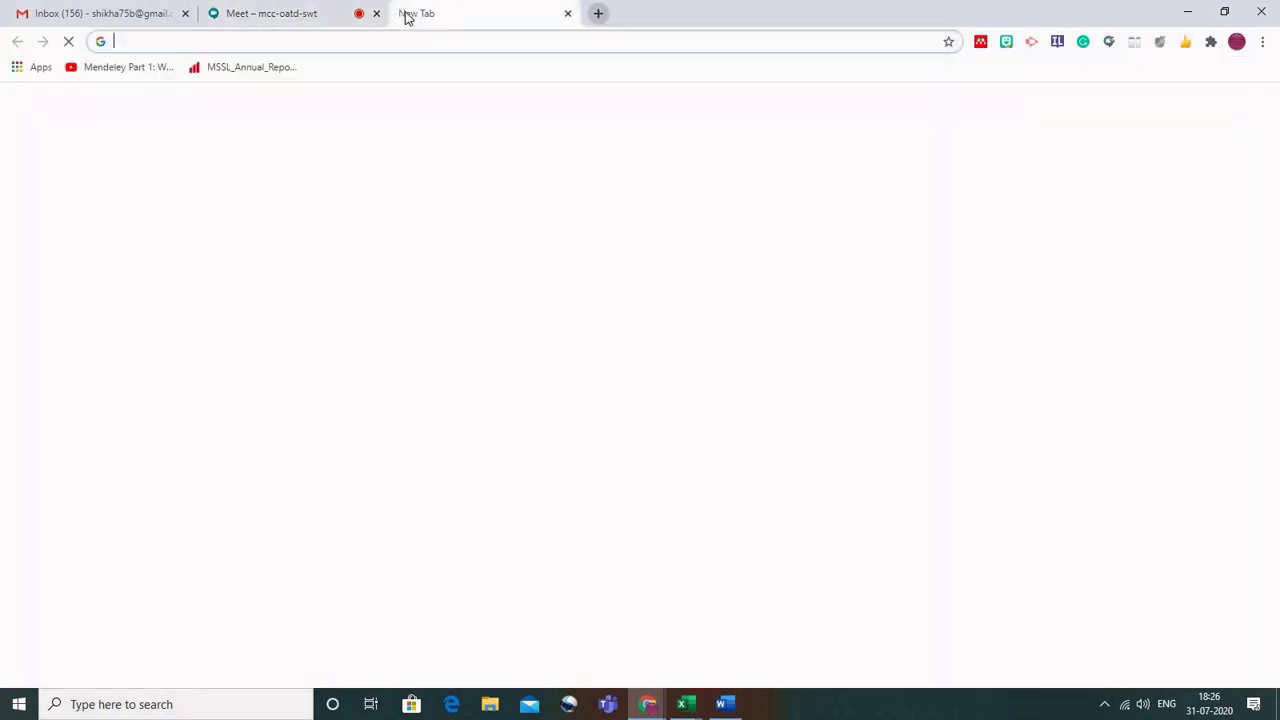
pyautogui.click(371, 36)
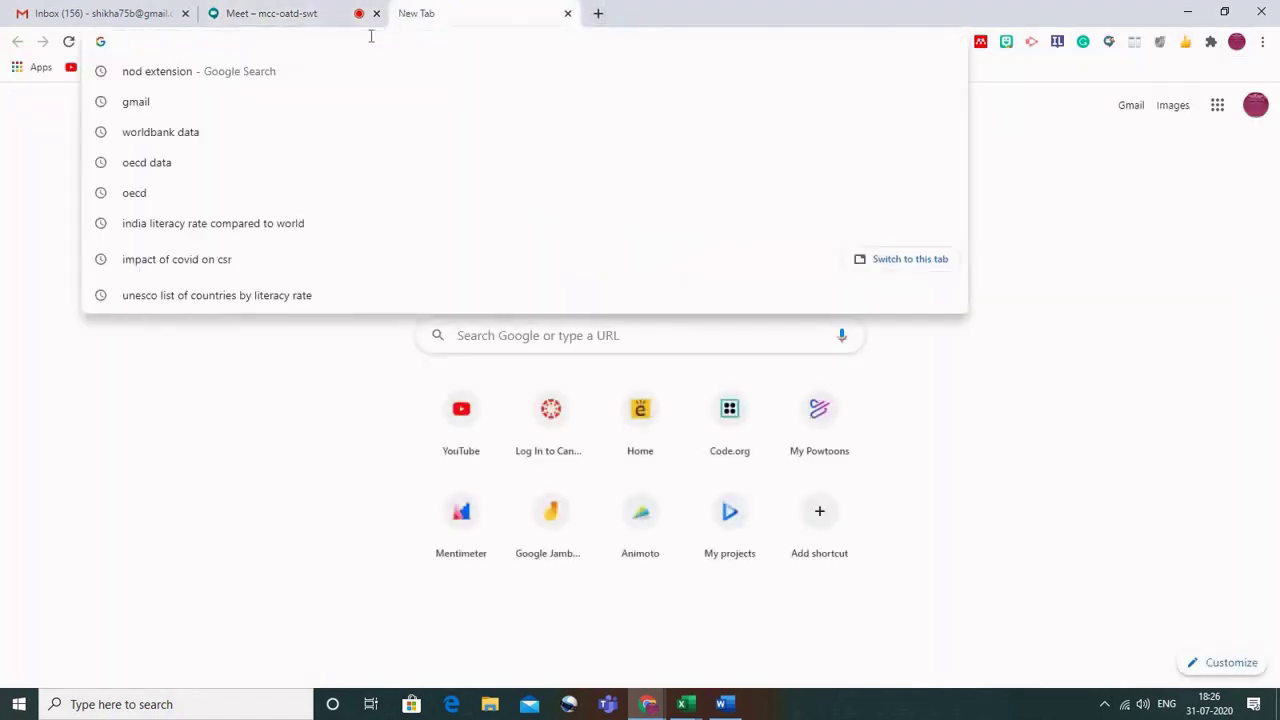
pyautogui.write('push to talk extension')
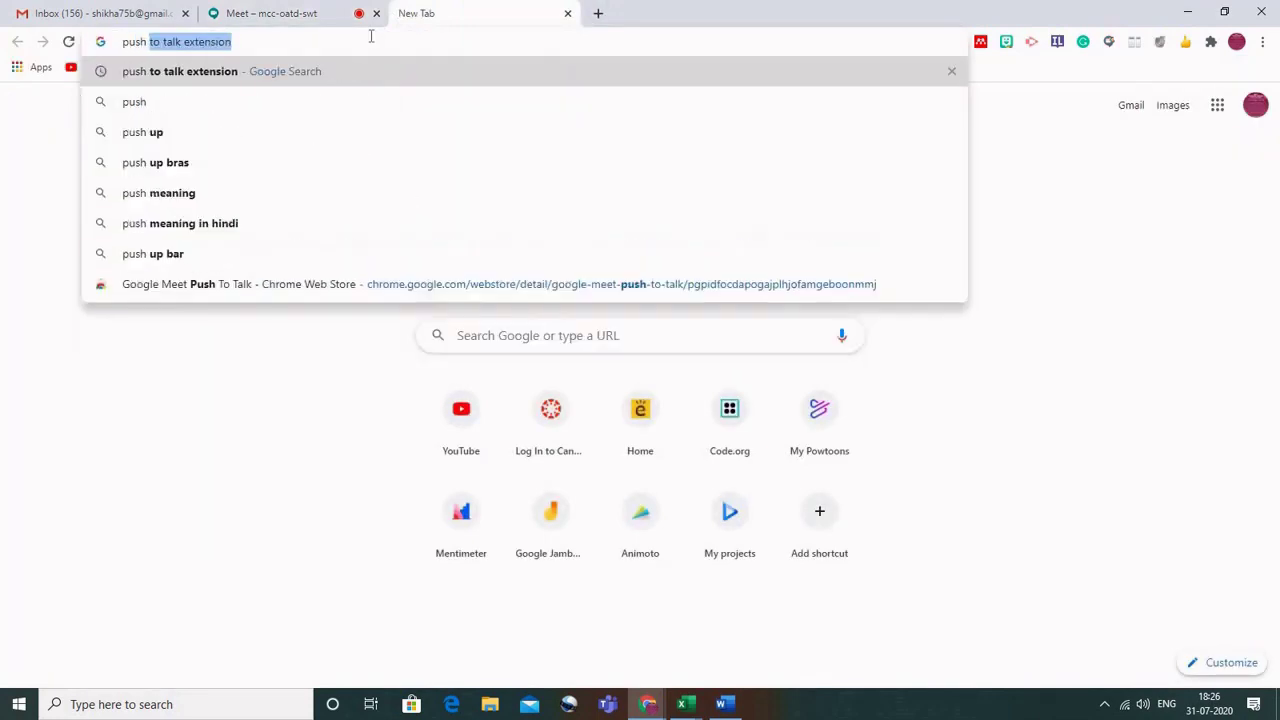
pyautogui.click(210, 76)
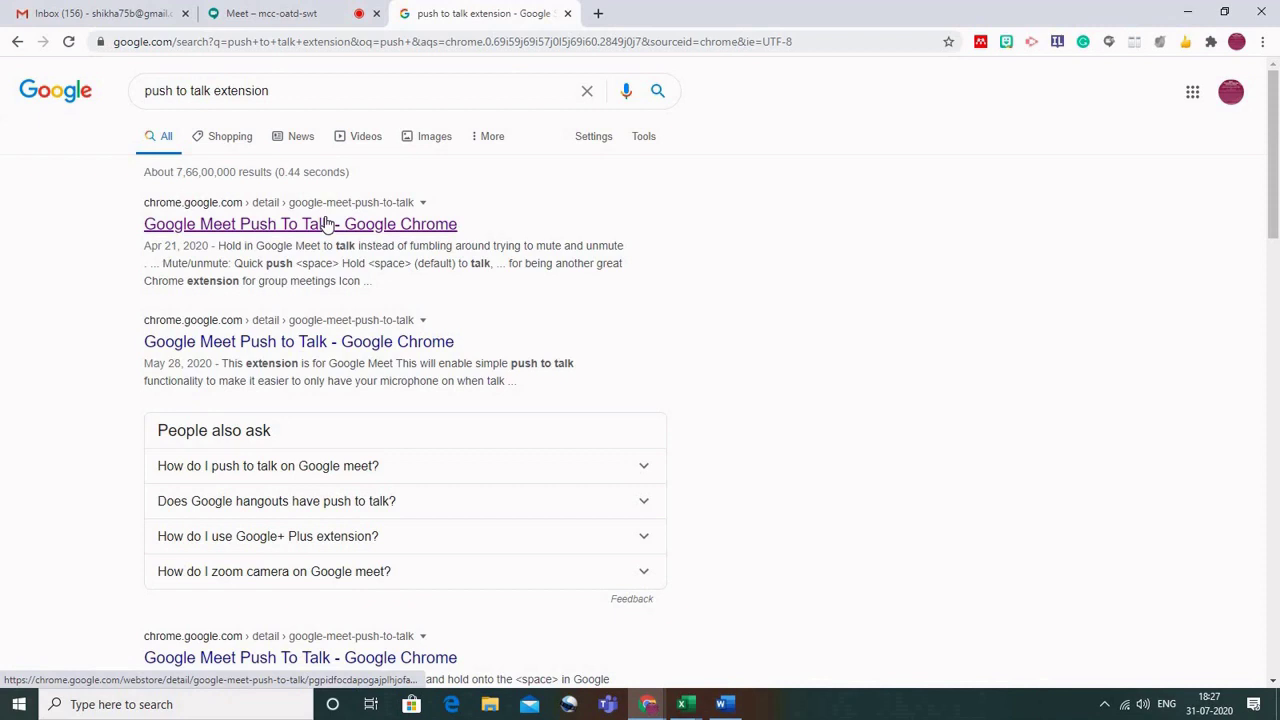
pyautogui.click(326, 222)
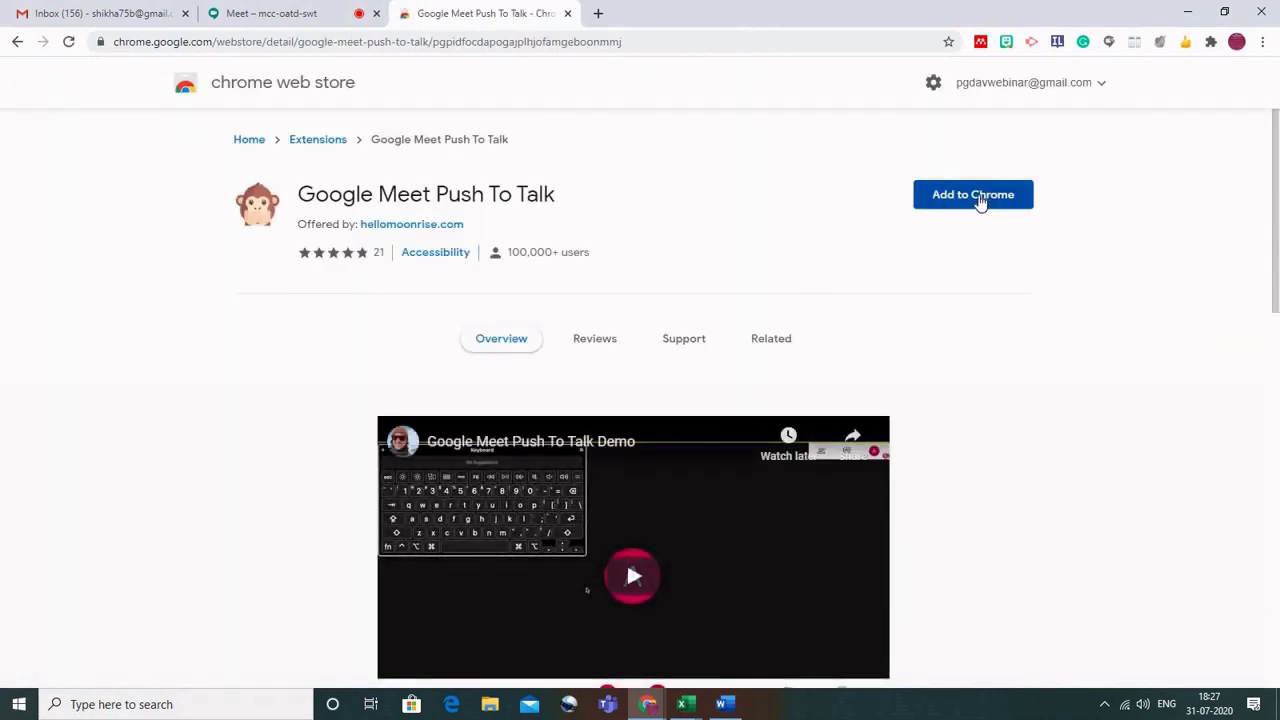
pyautogui.click(980, 199)
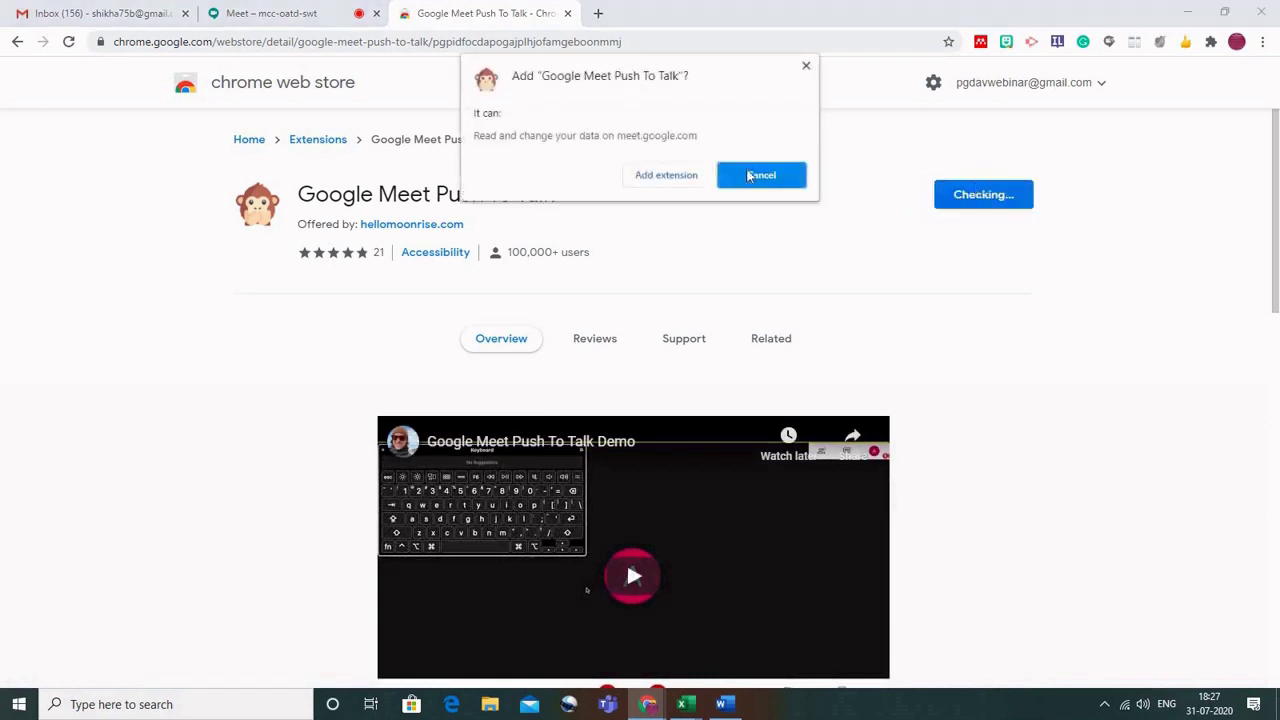
pyautogui.click(656, 176)
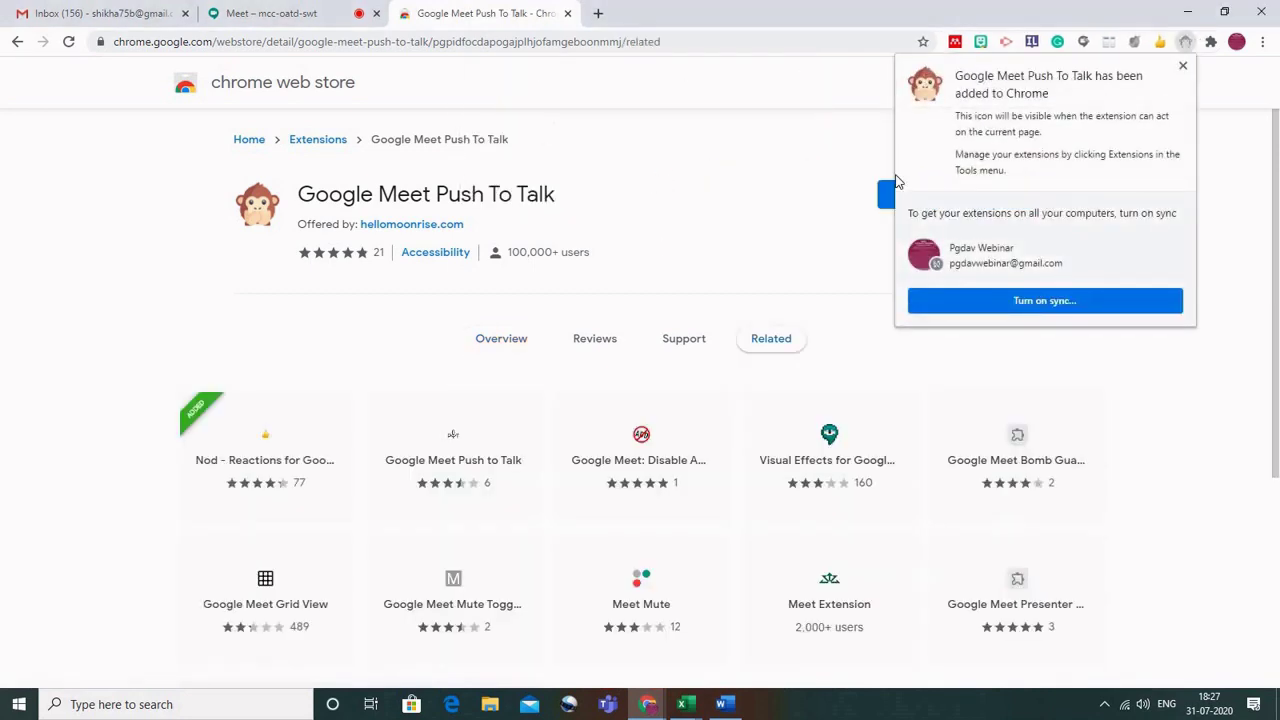
pyautogui.click(1183, 66)
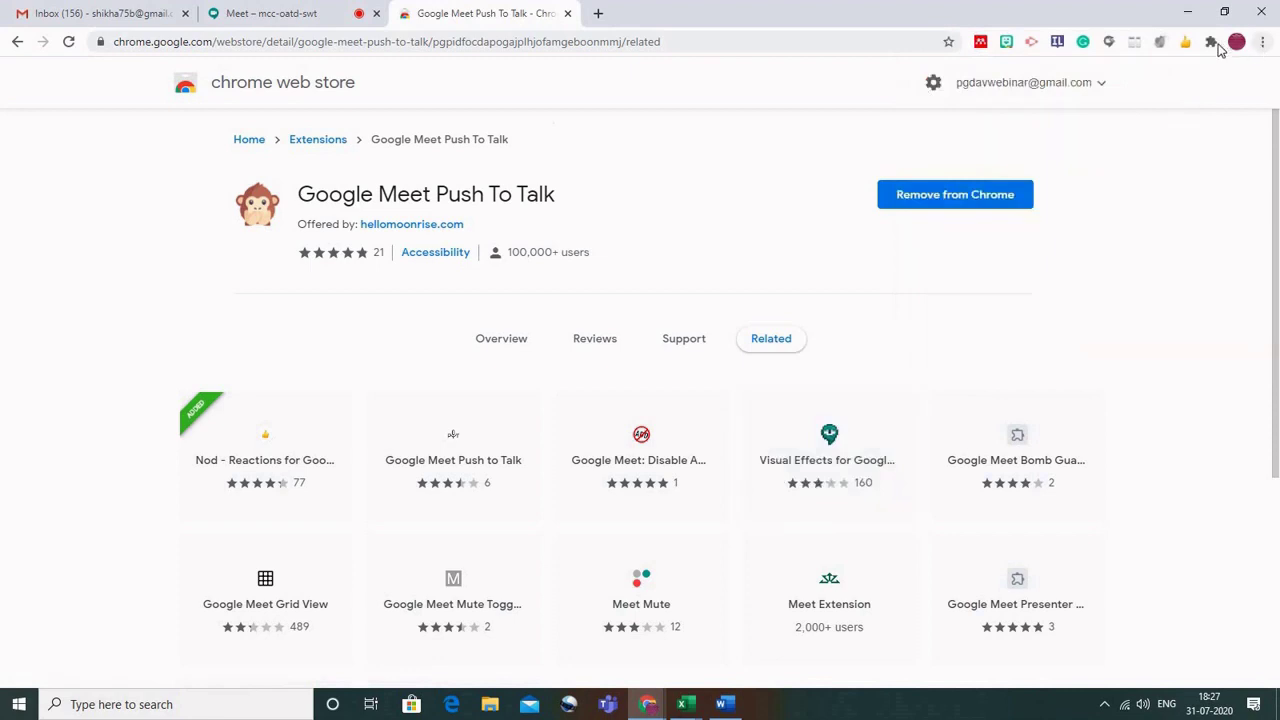
# Step: Pin Google Meet Push To Talk in the Extensions menu and return to the Meet tab
pyautogui.click(1212, 43)
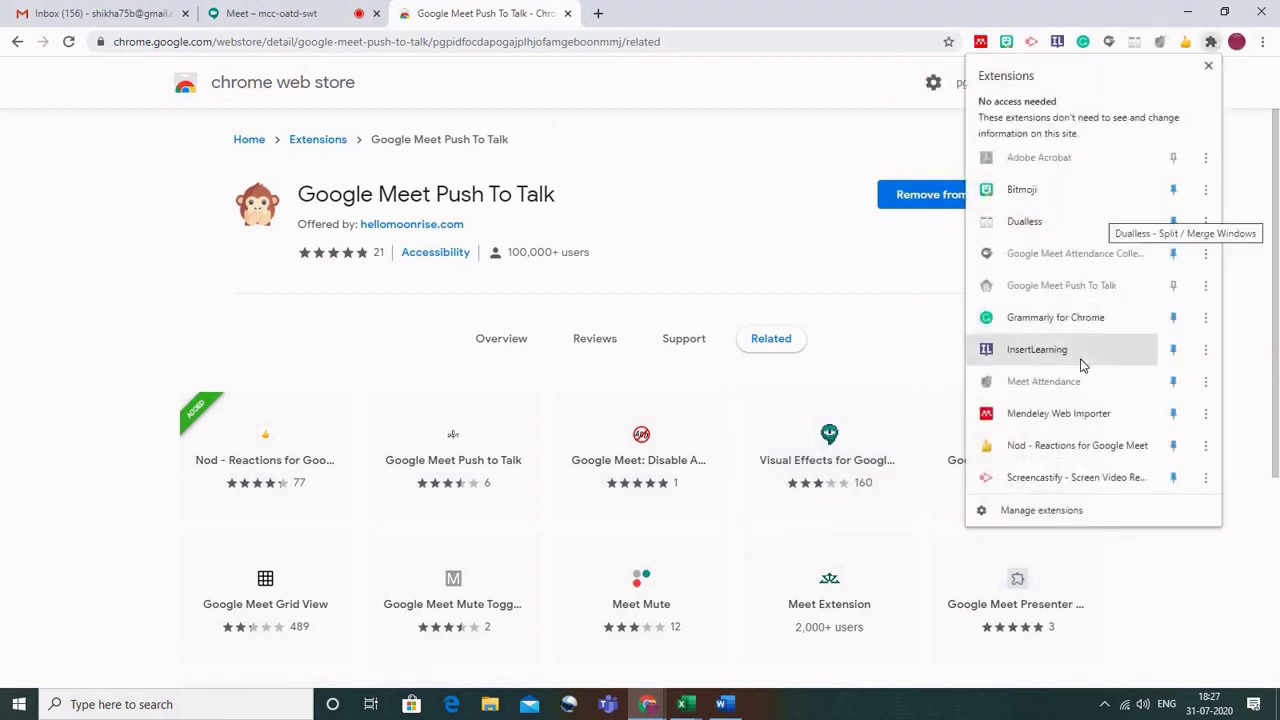
pyautogui.click(1174, 288)
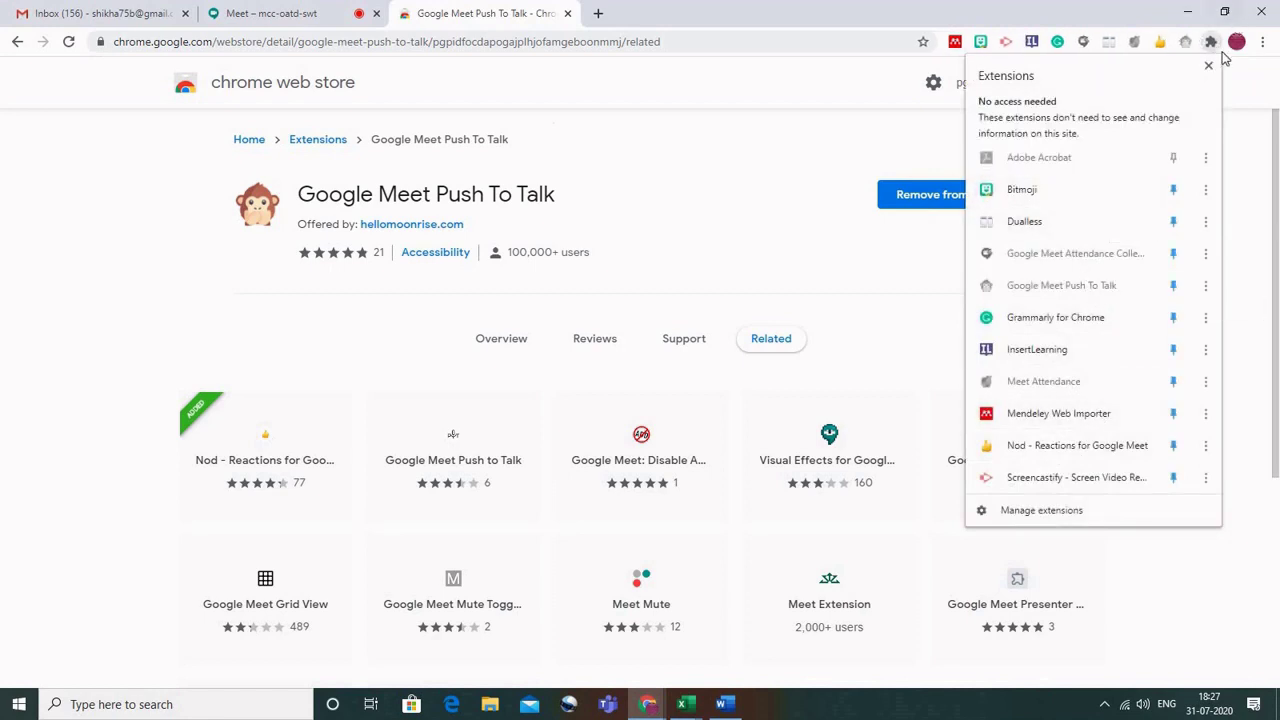
pyautogui.click(1272, 176)
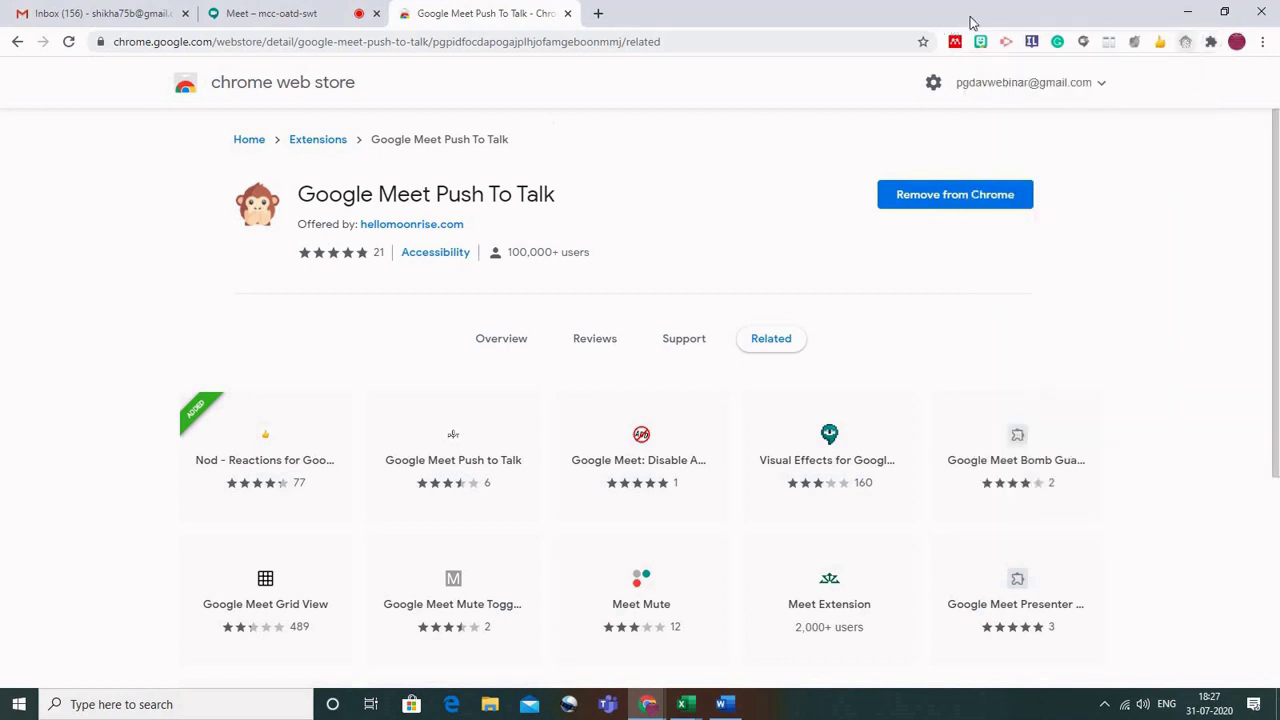
pyautogui.click(300, 12)
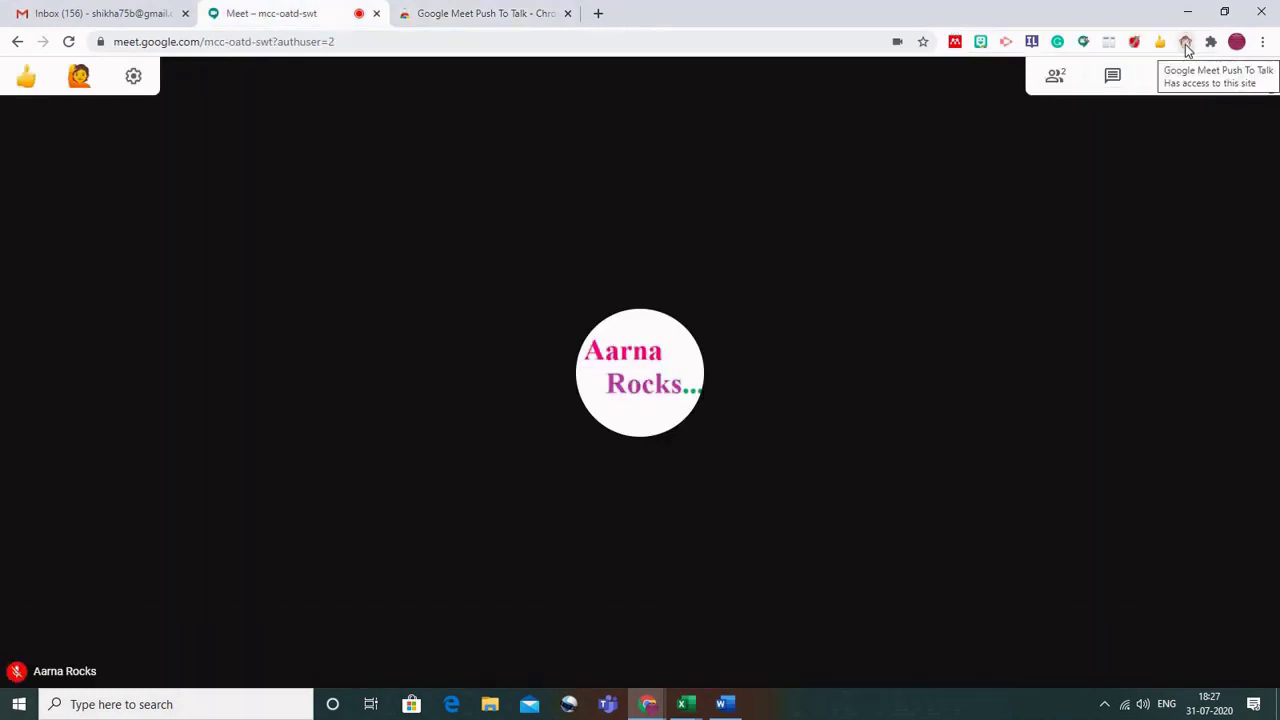
# Step: Switch between the Chrome windows, checking the participant's incognito window, and return to the host's Meet window
pyautogui.moveTo(747, 242)
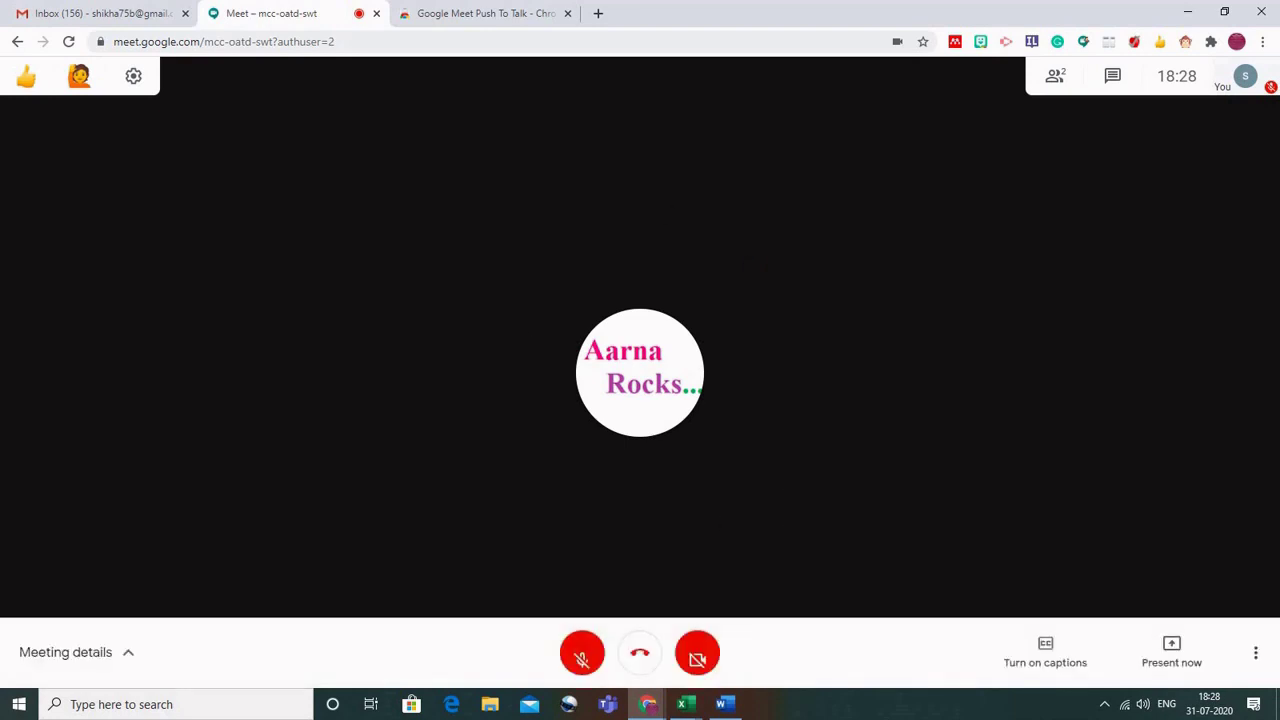
pyautogui.click(645, 706)
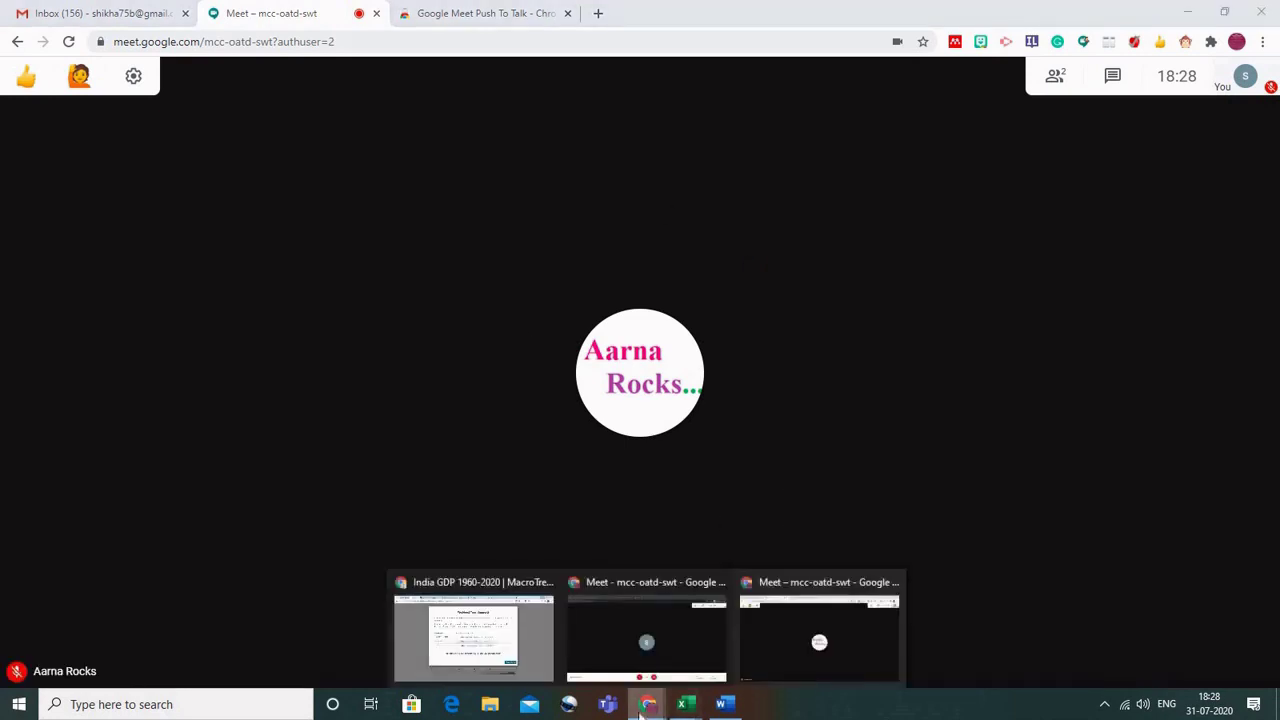
pyautogui.click(774, 654)
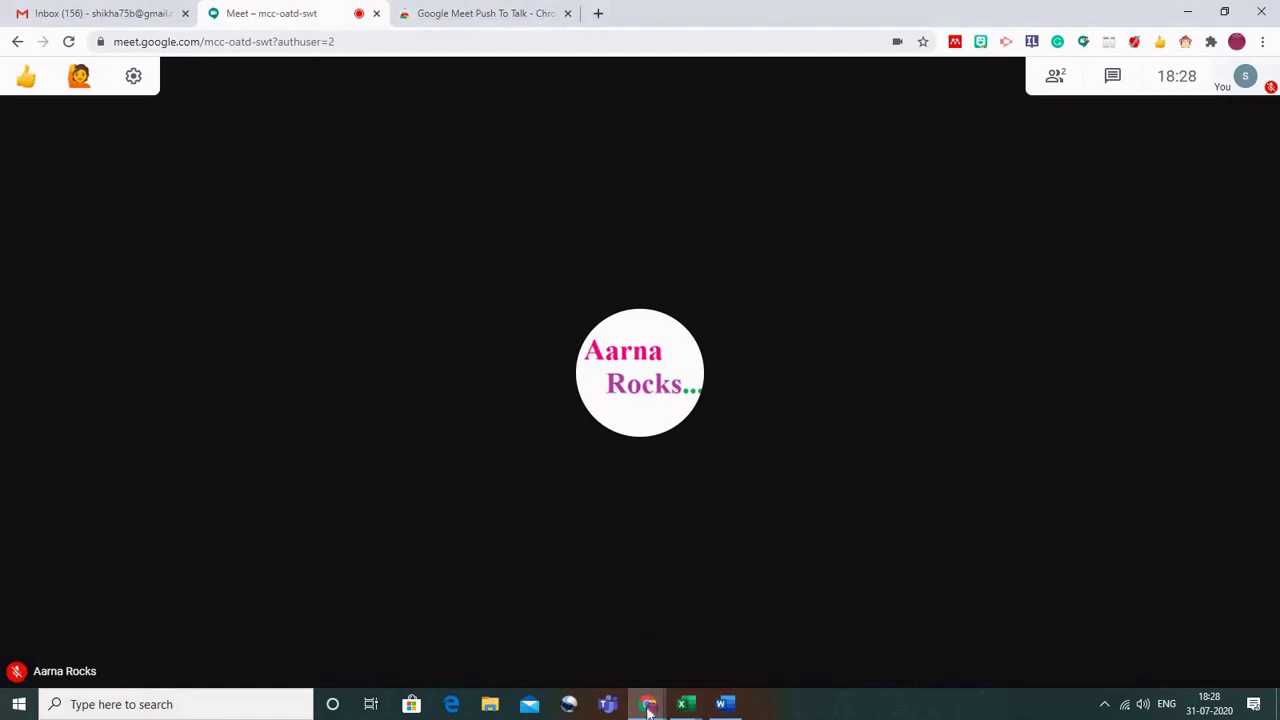
pyautogui.moveTo(648, 708)
pyautogui.click(900, 640)
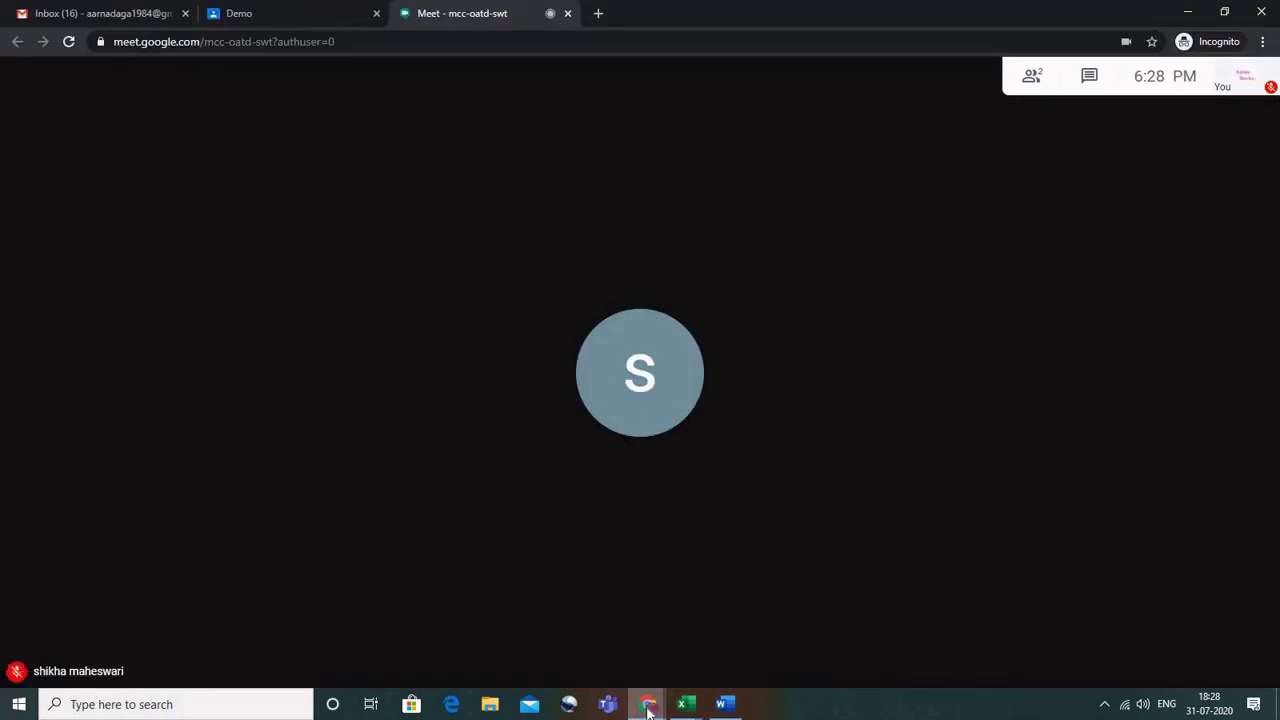
pyautogui.moveTo(648, 711)
pyautogui.click(769, 628)
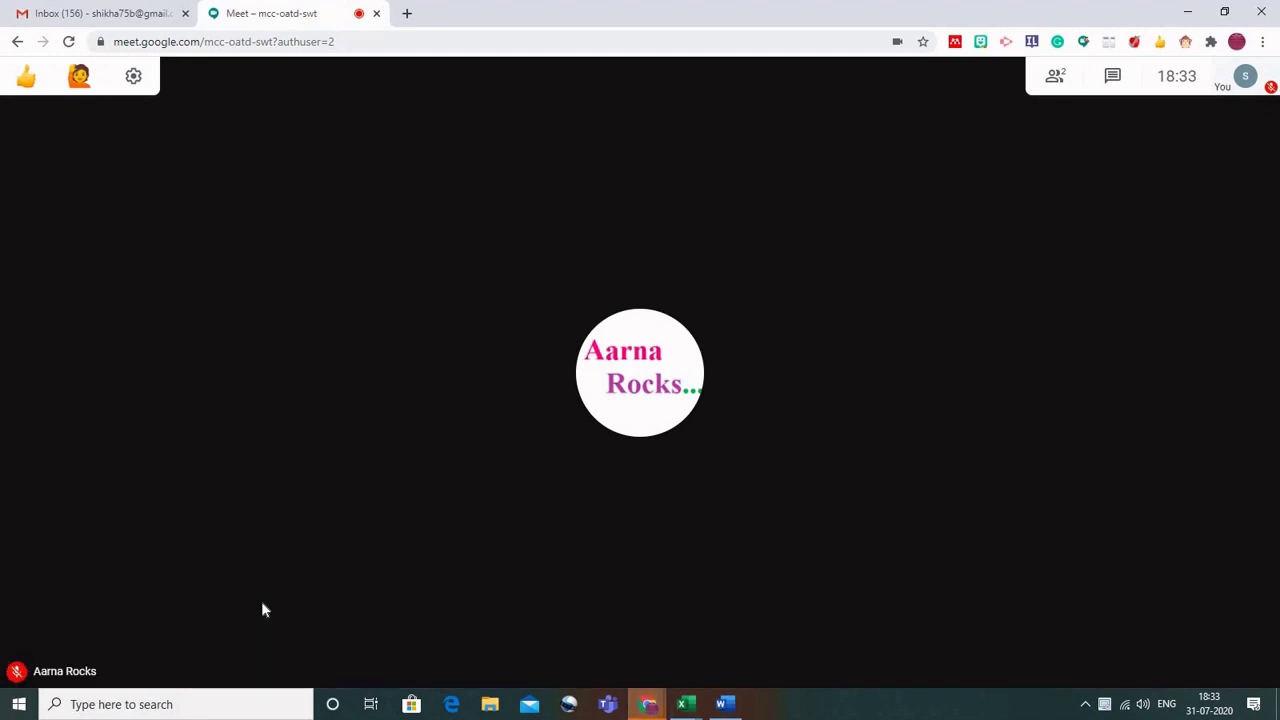
pyautogui.moveTo(475, 341)
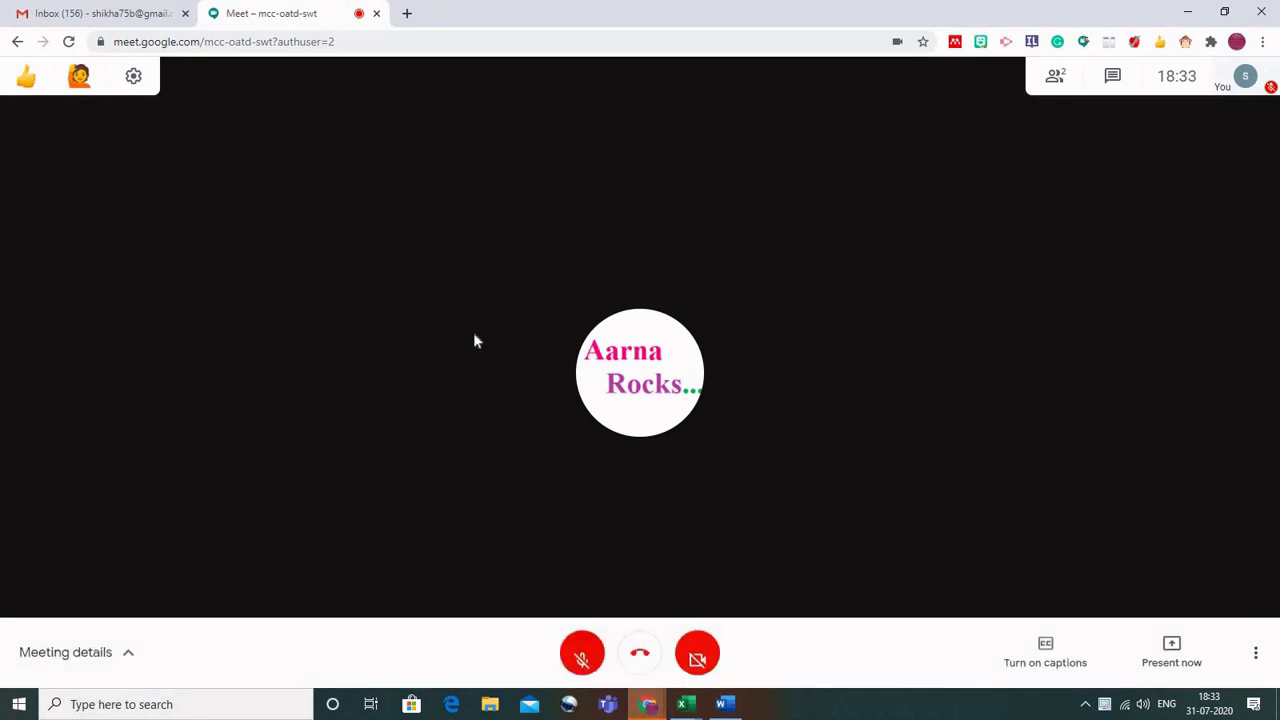
pyautogui.moveTo(648, 707)
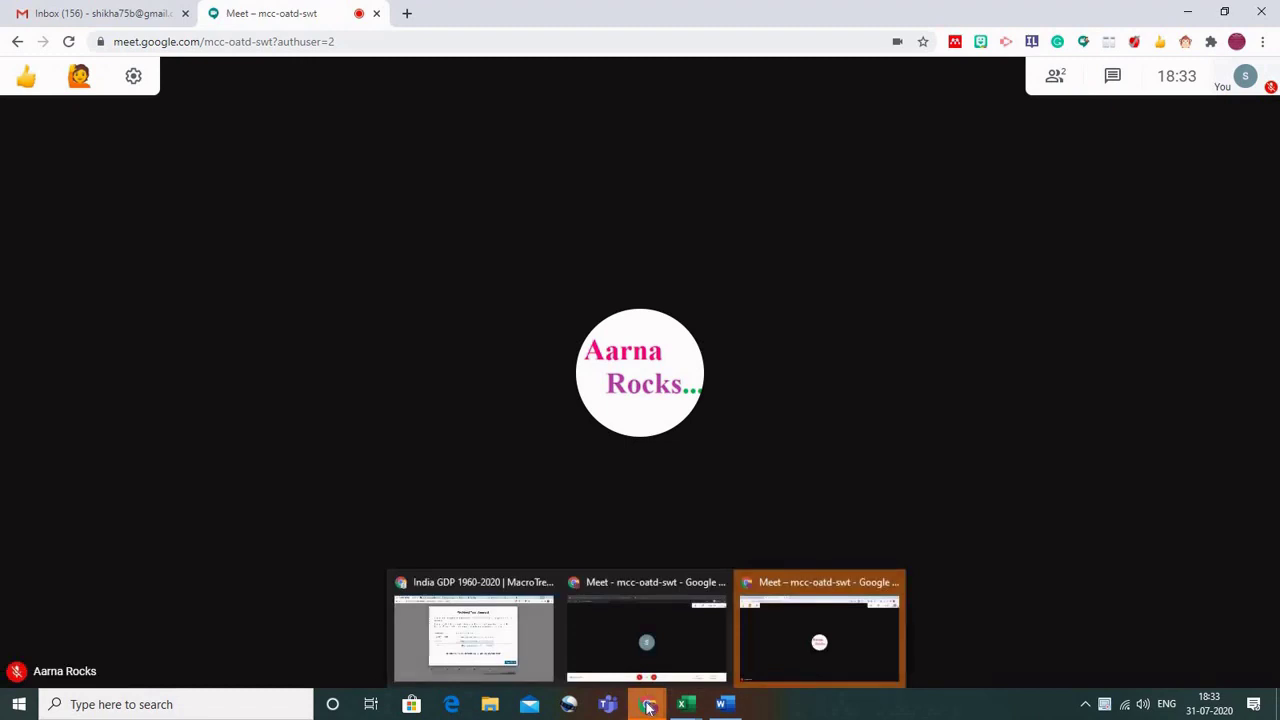
# Step: Go to Mentimeter in a new tab and show Your presentations
pyautogui.moveTo(497, 171)
pyautogui.click(407, 14)
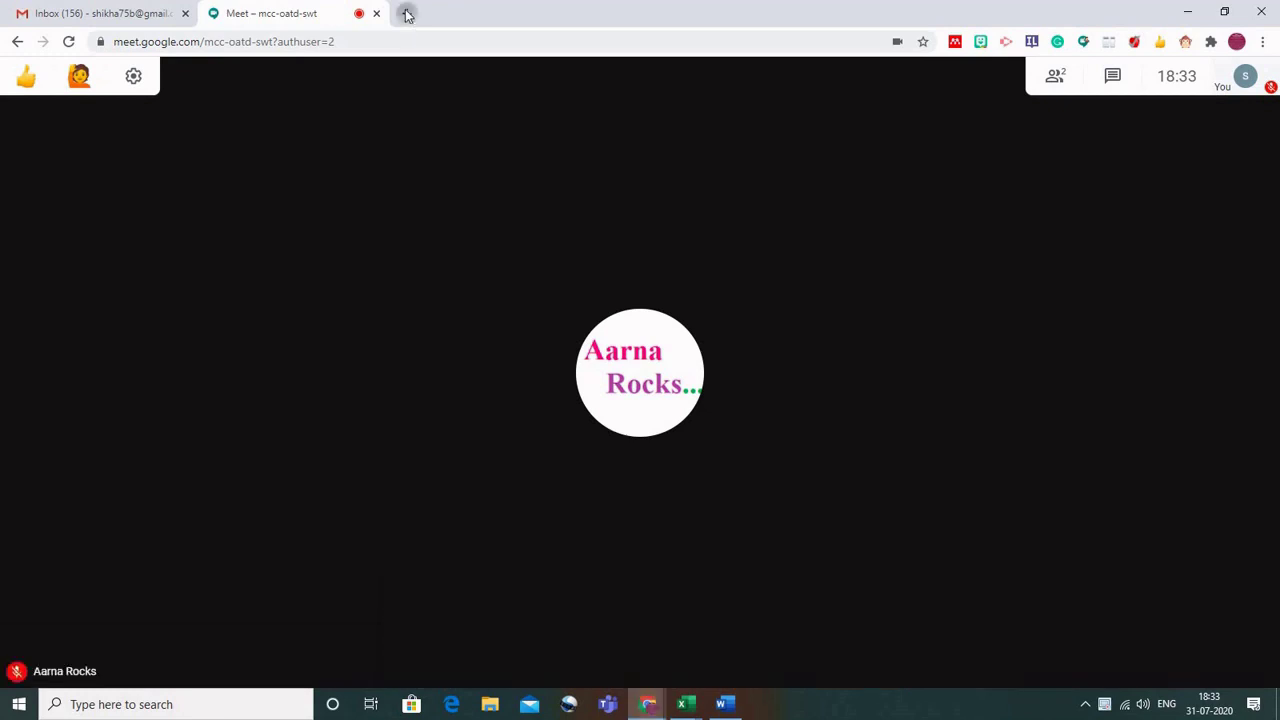
pyautogui.write('mentimeter.com')
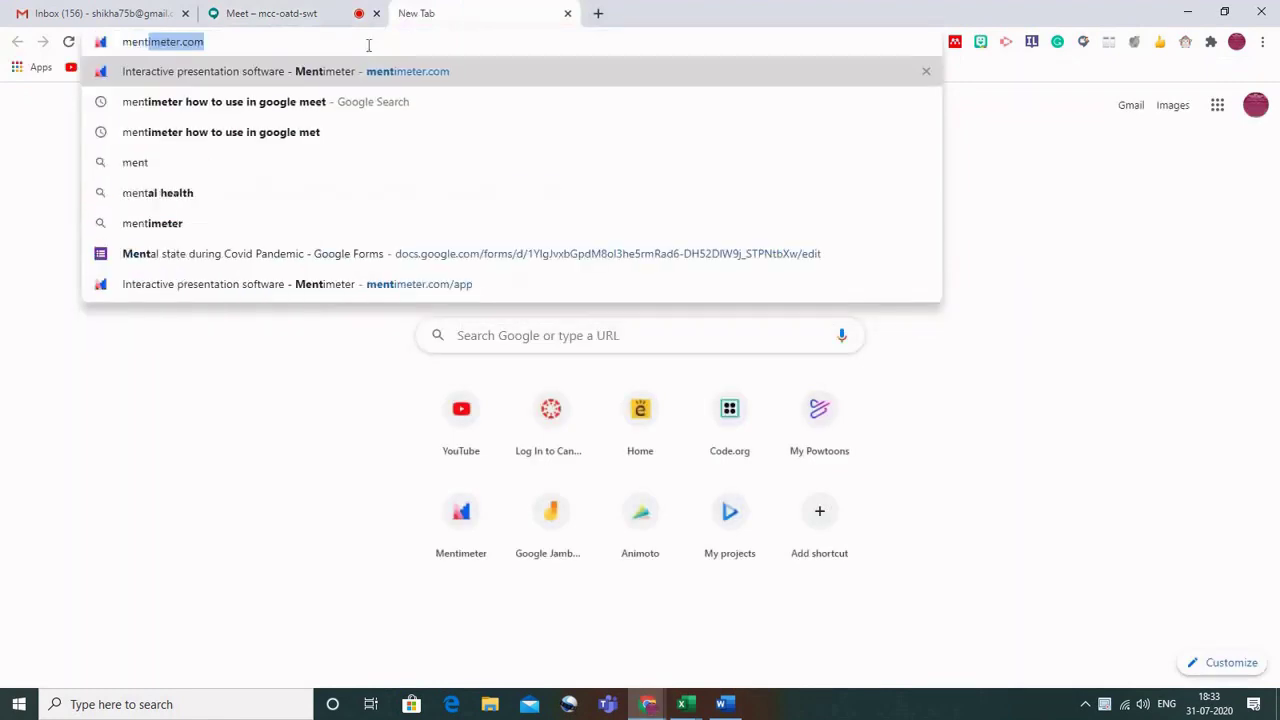
pyautogui.press('Return')
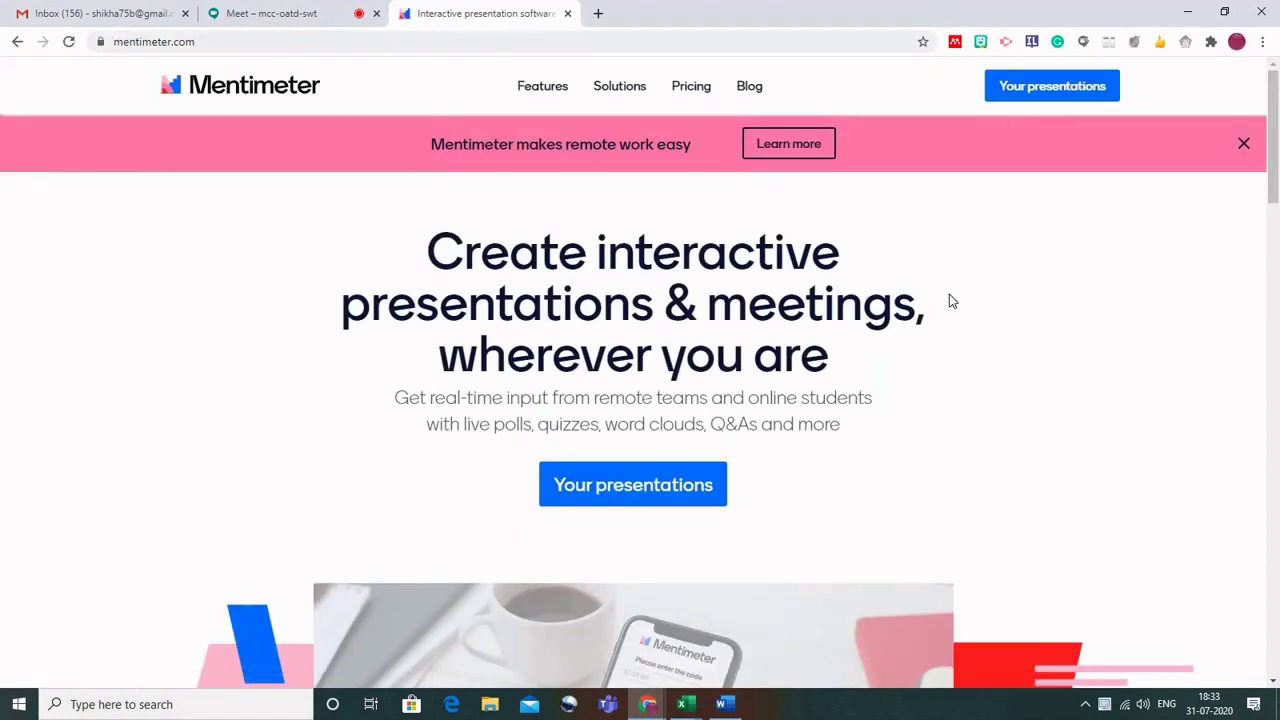
pyautogui.click(1052, 86)
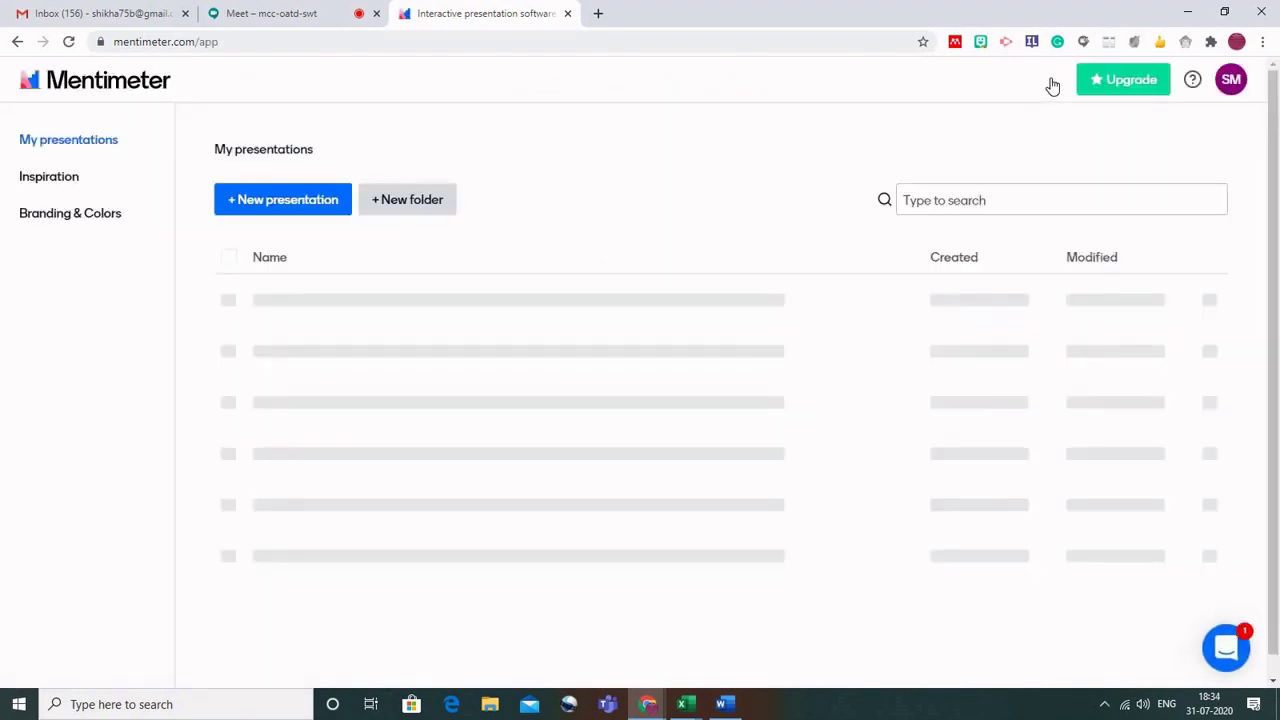
# Step: Create a new Mentimeter presentation named 'Interaction 1'
pyautogui.click(287, 203)
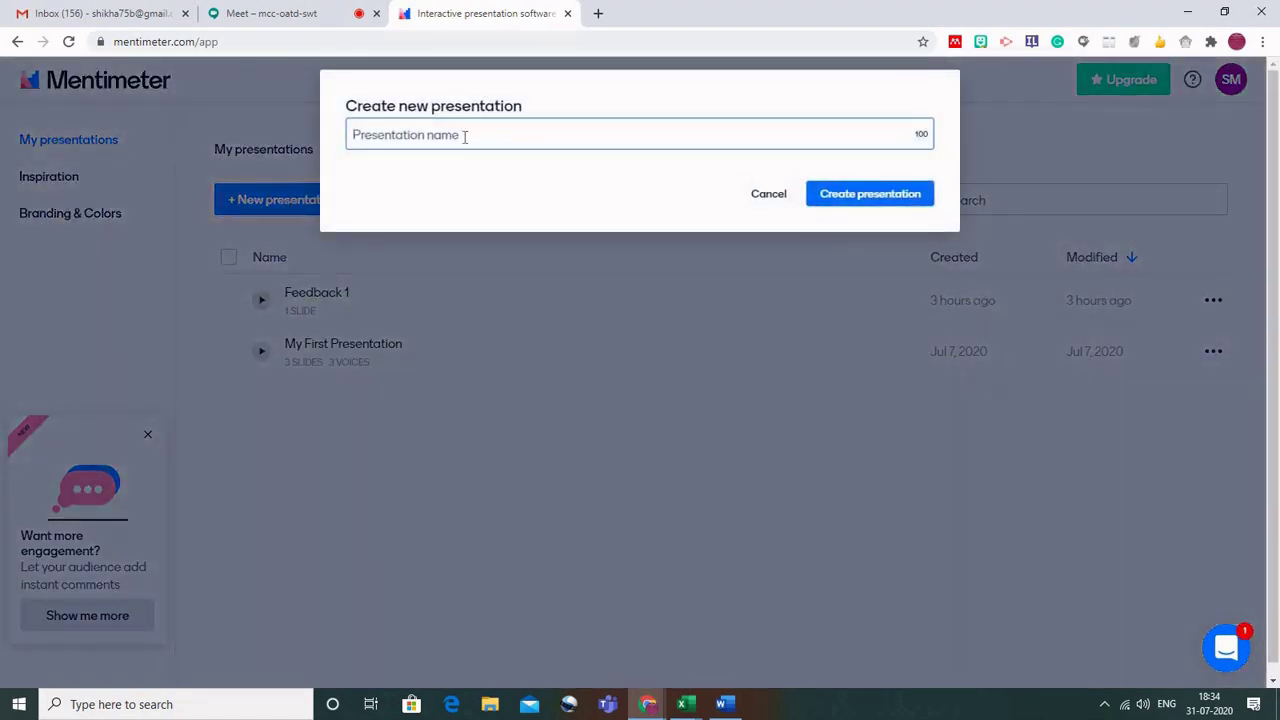
pyautogui.write('Interaction 1')
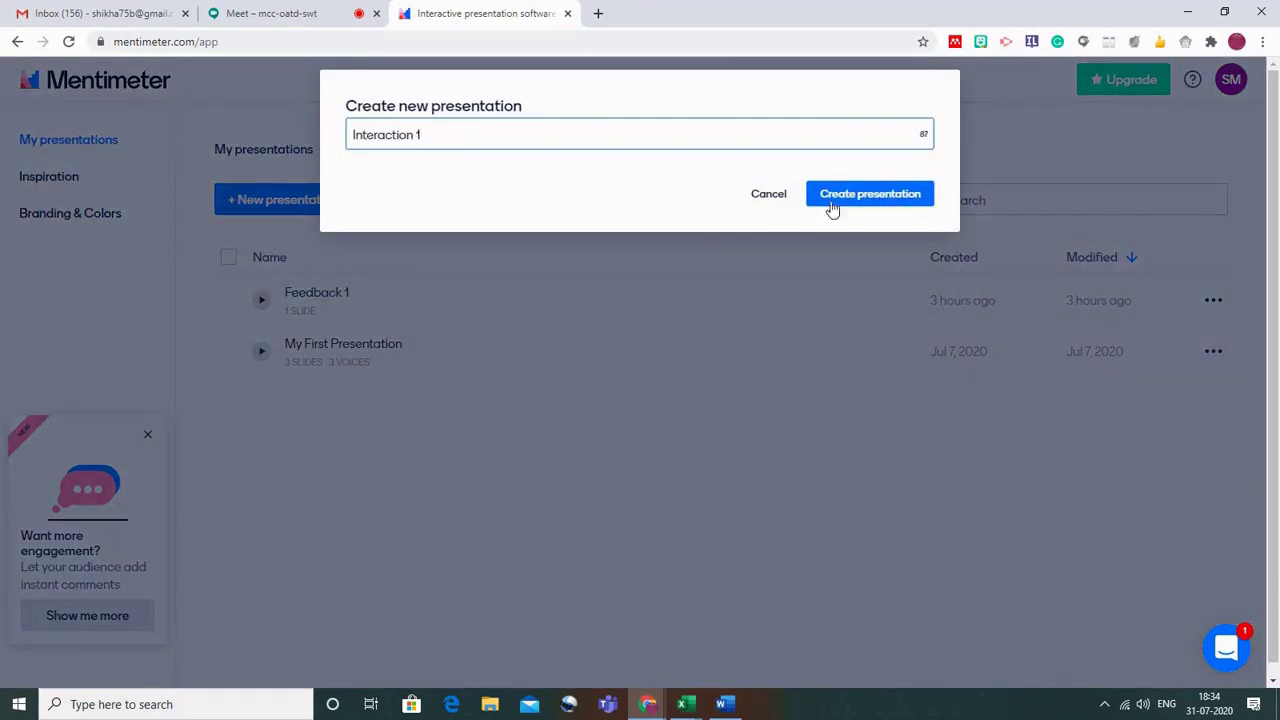
pyautogui.click(862, 195)
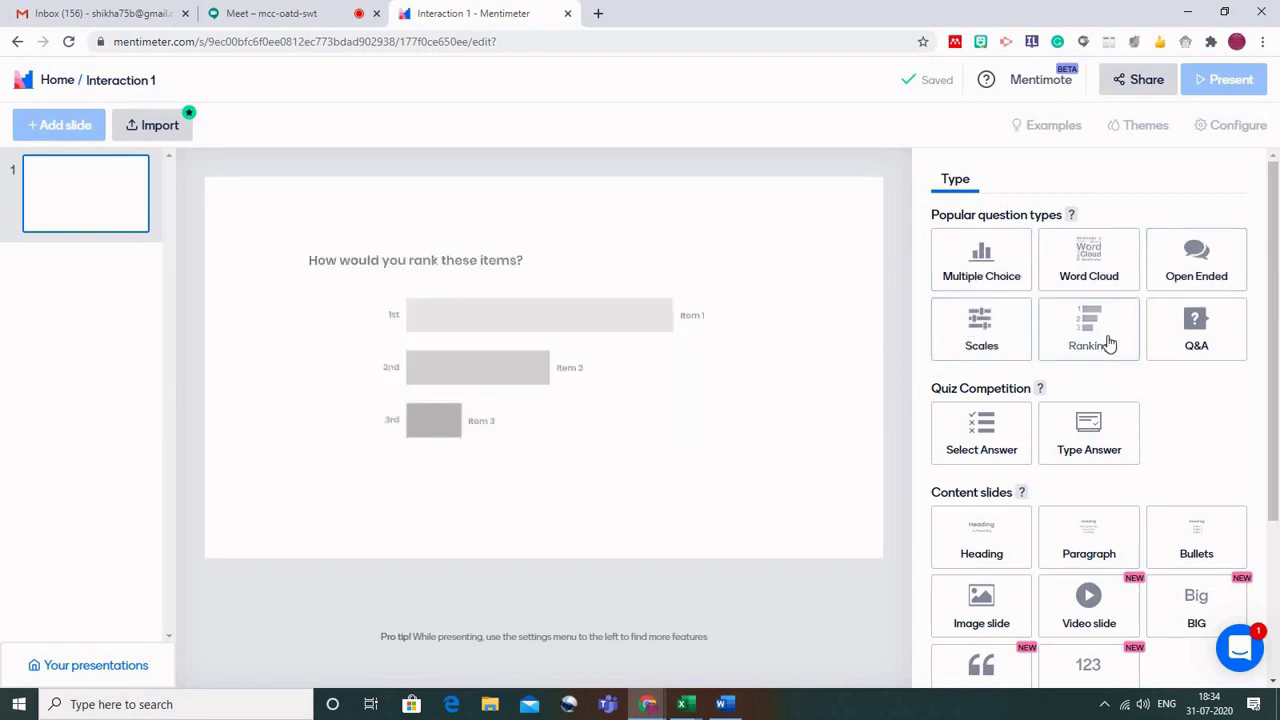
# Step: Make slide 1 a Multiple Choice question 'Are you understanding?' with first option 'Yes'
pyautogui.click(980, 261)
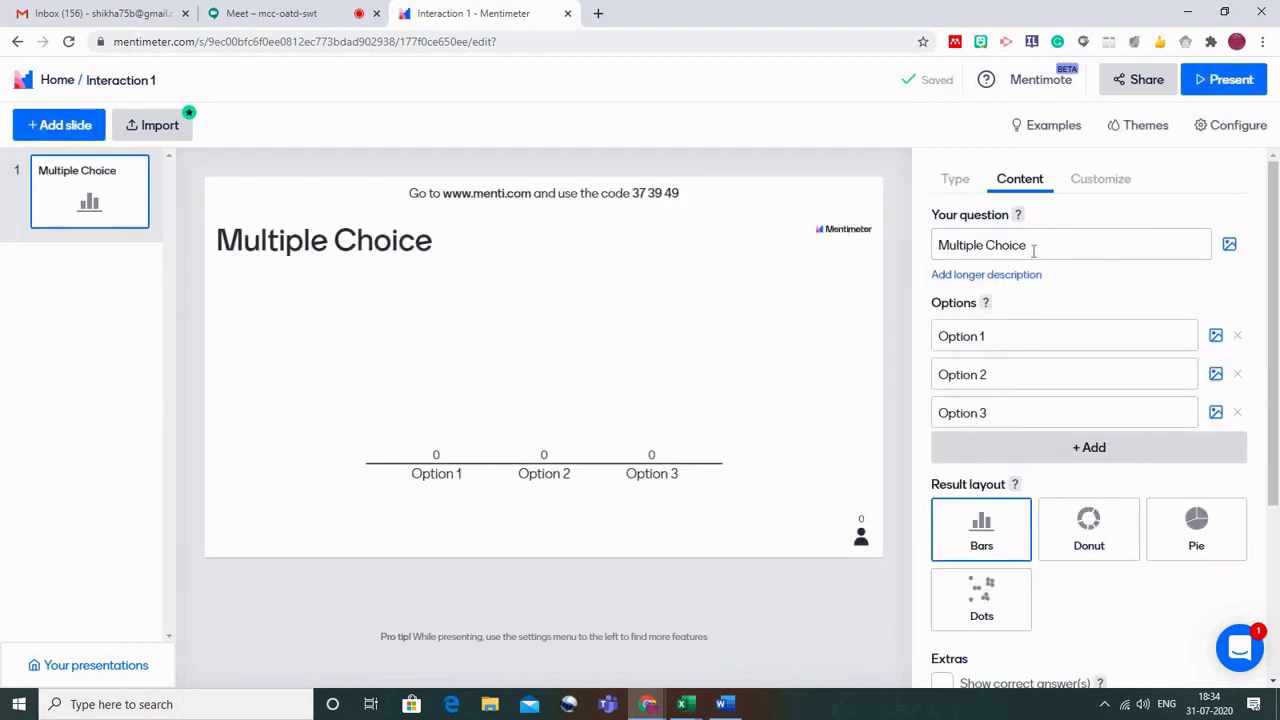
pyautogui.click(1033, 250)
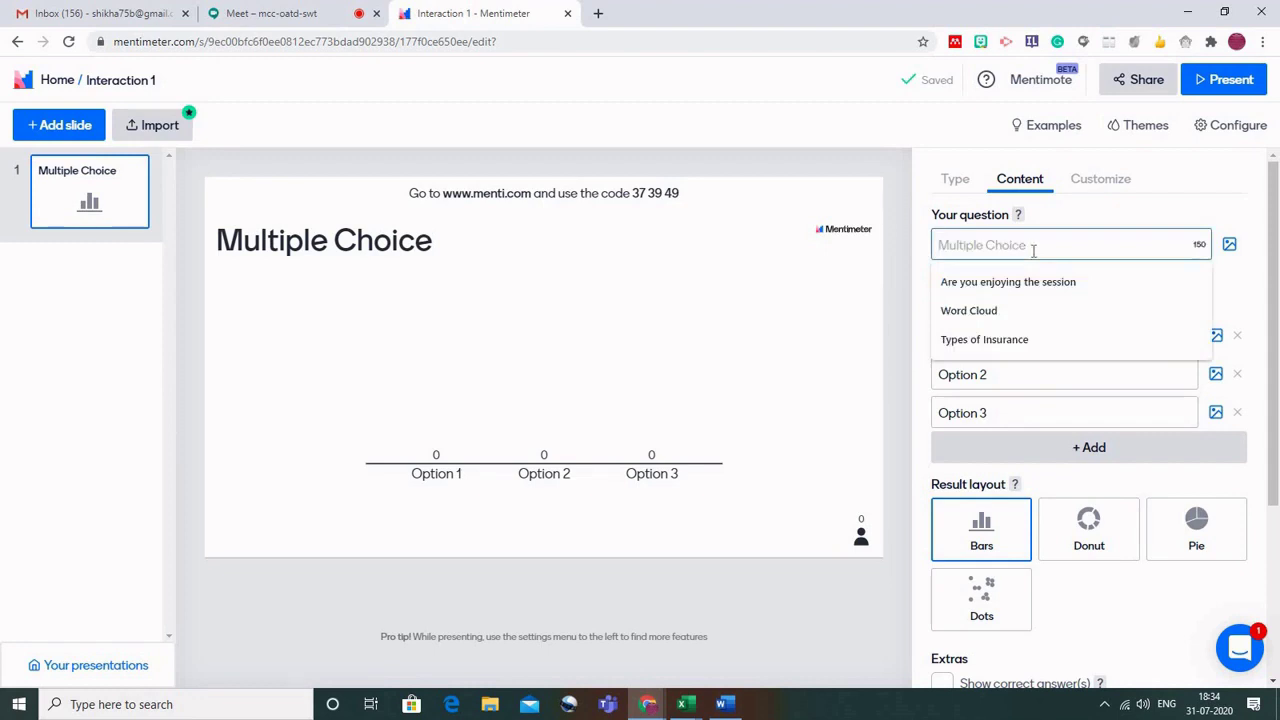
pyautogui.write('Are you understand')
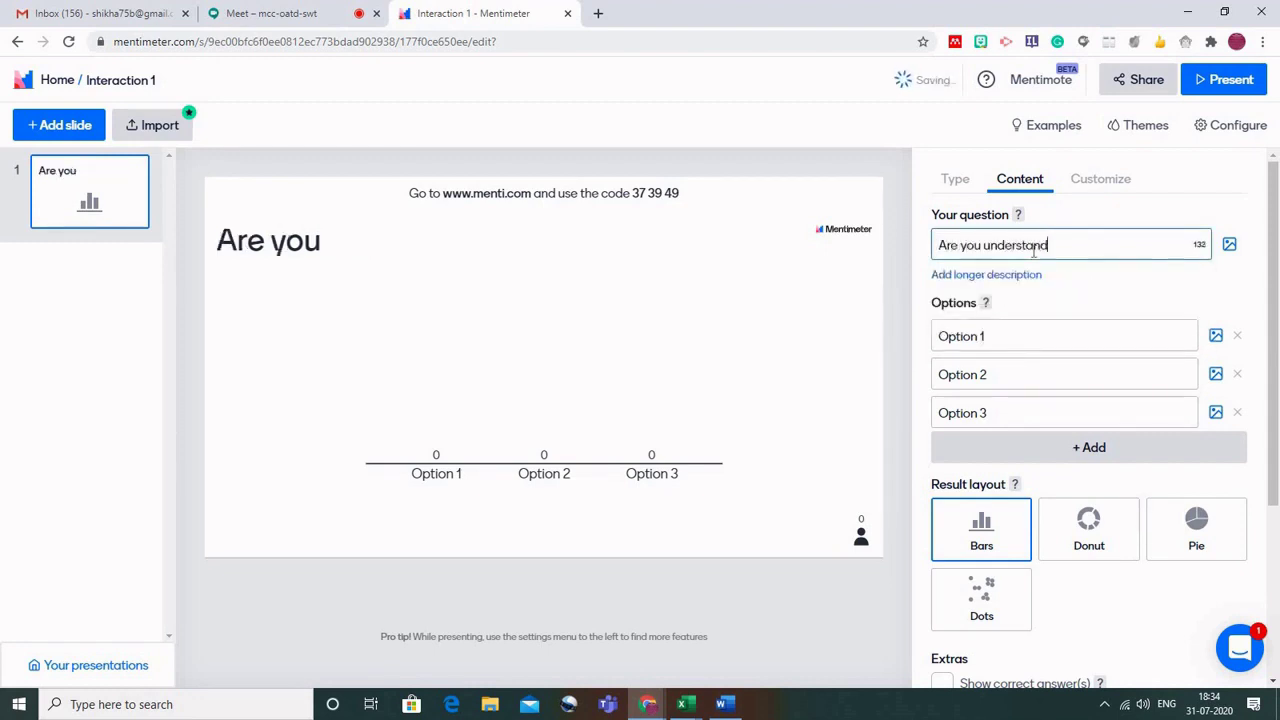
pyautogui.write('ing?')
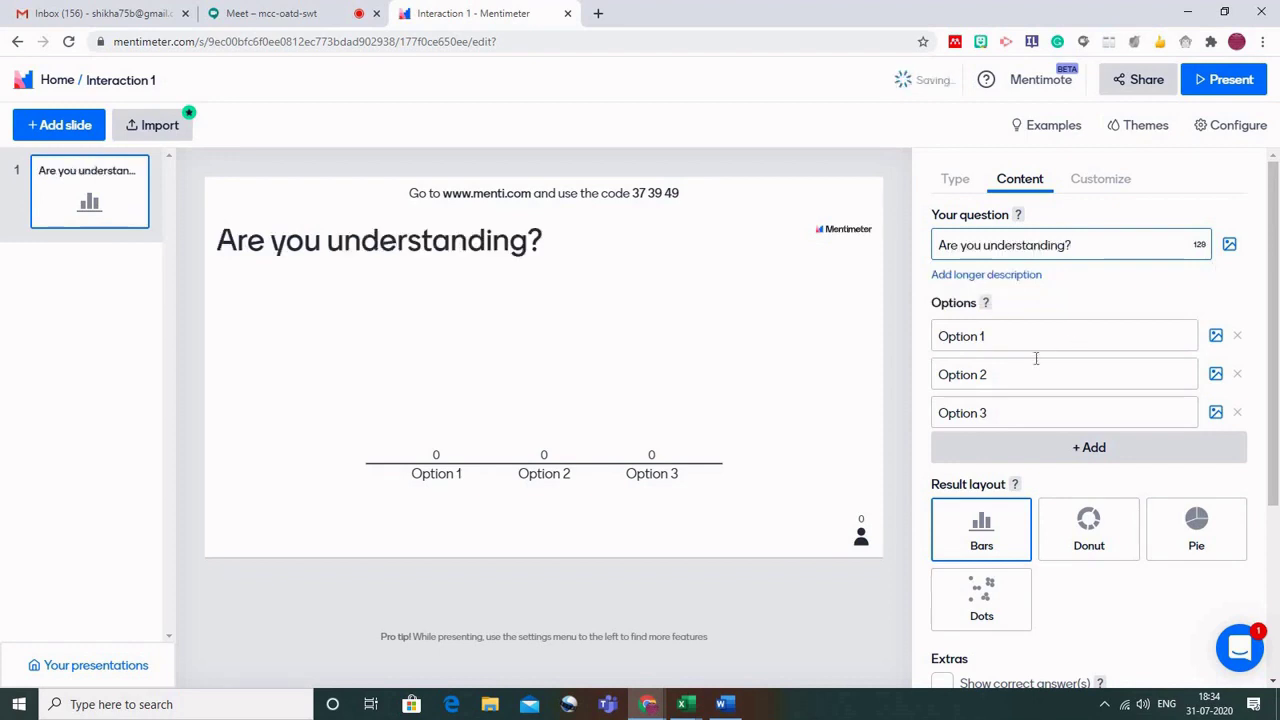
pyautogui.click(1015, 338)
pyautogui.write('Yes')
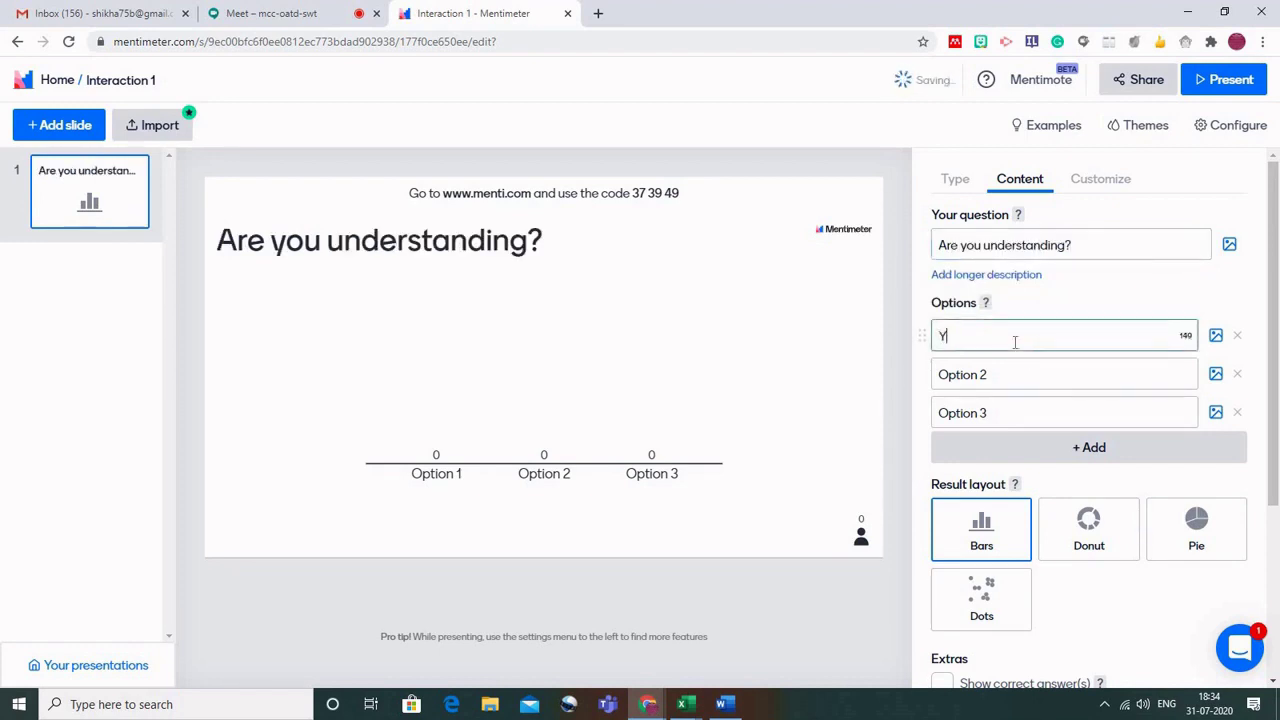
pyautogui.click(1216, 337)
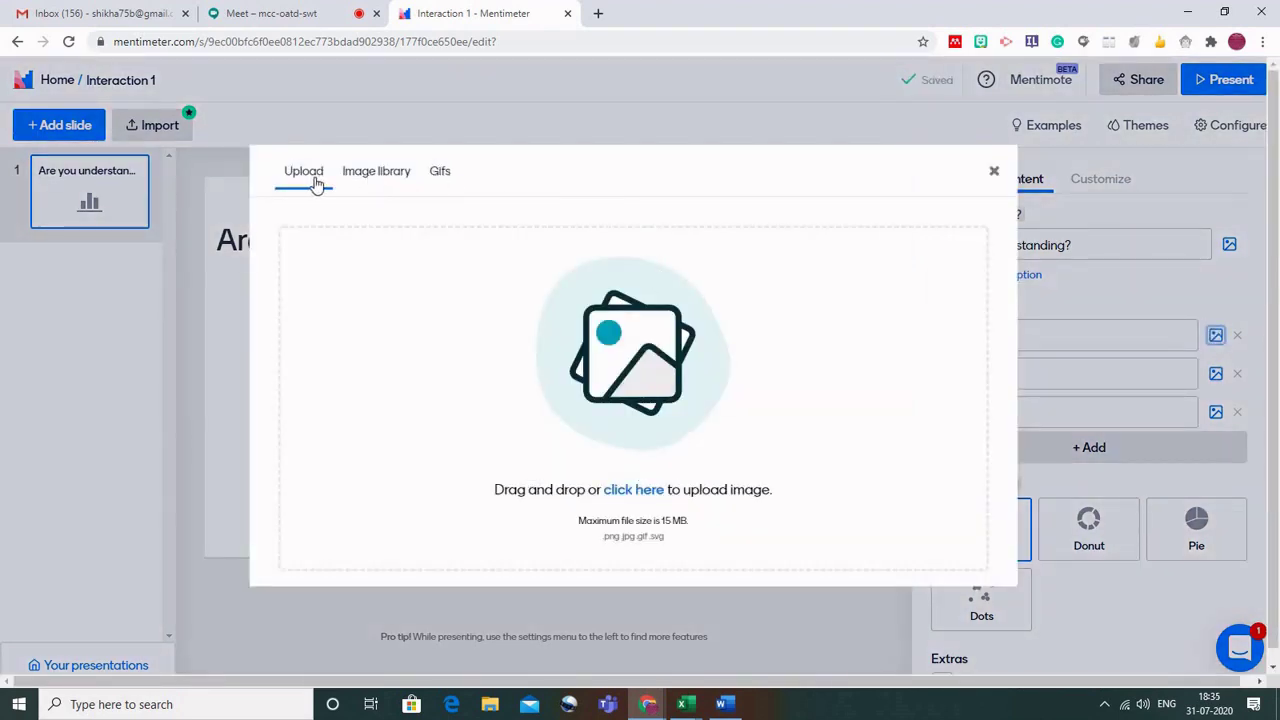
# Step: Search Giphy for 'yes' and save the YES GIF on the Yes option
pyautogui.click(381, 174)
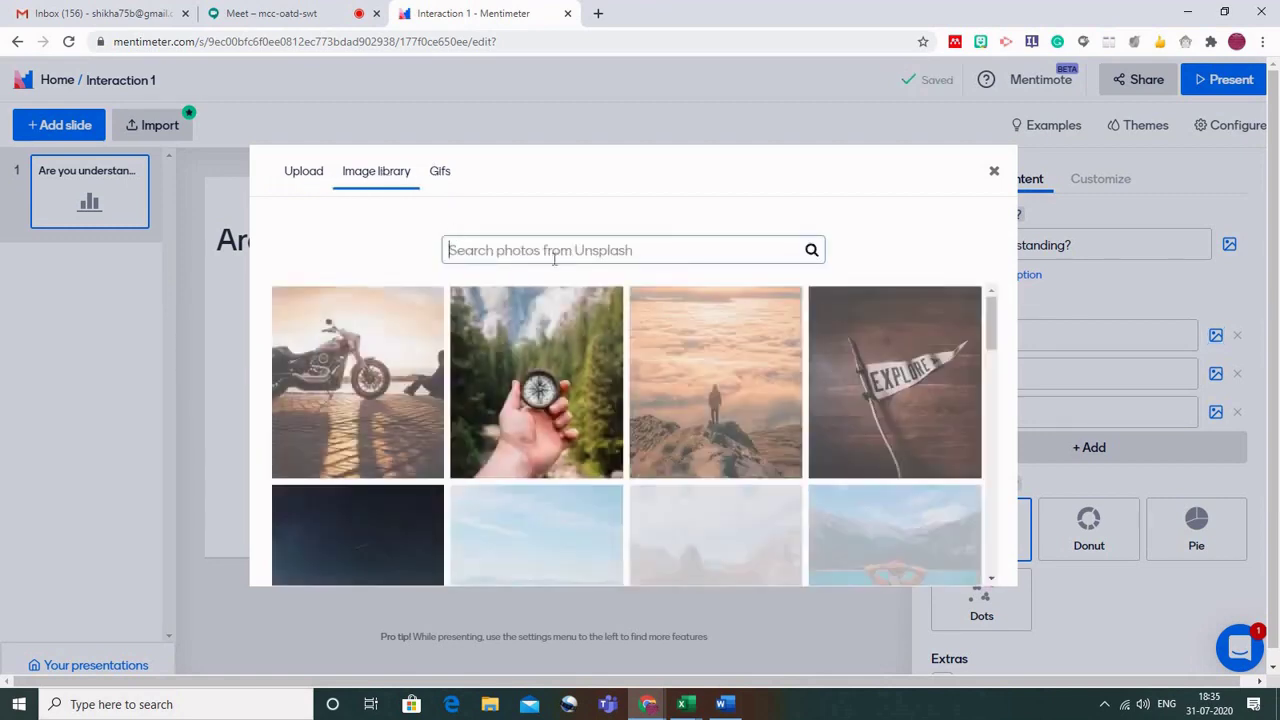
pyautogui.click(443, 178)
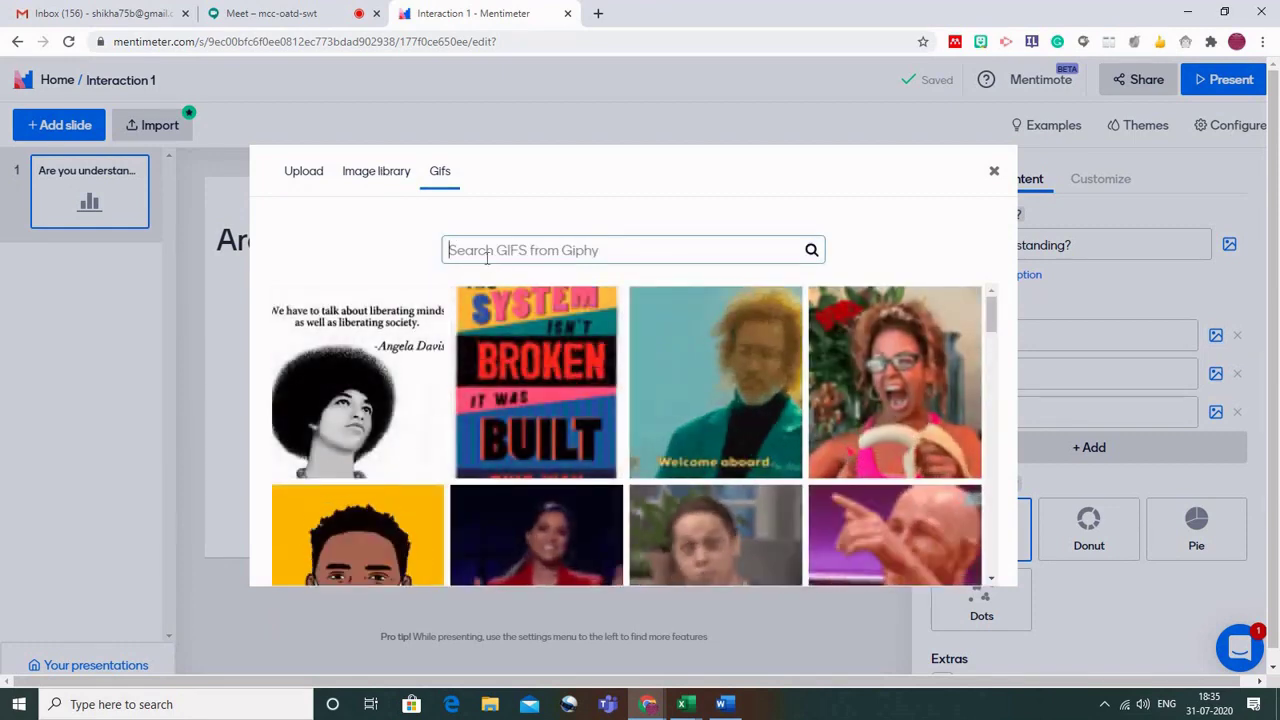
pyautogui.click(487, 256)
pyautogui.write('yes')
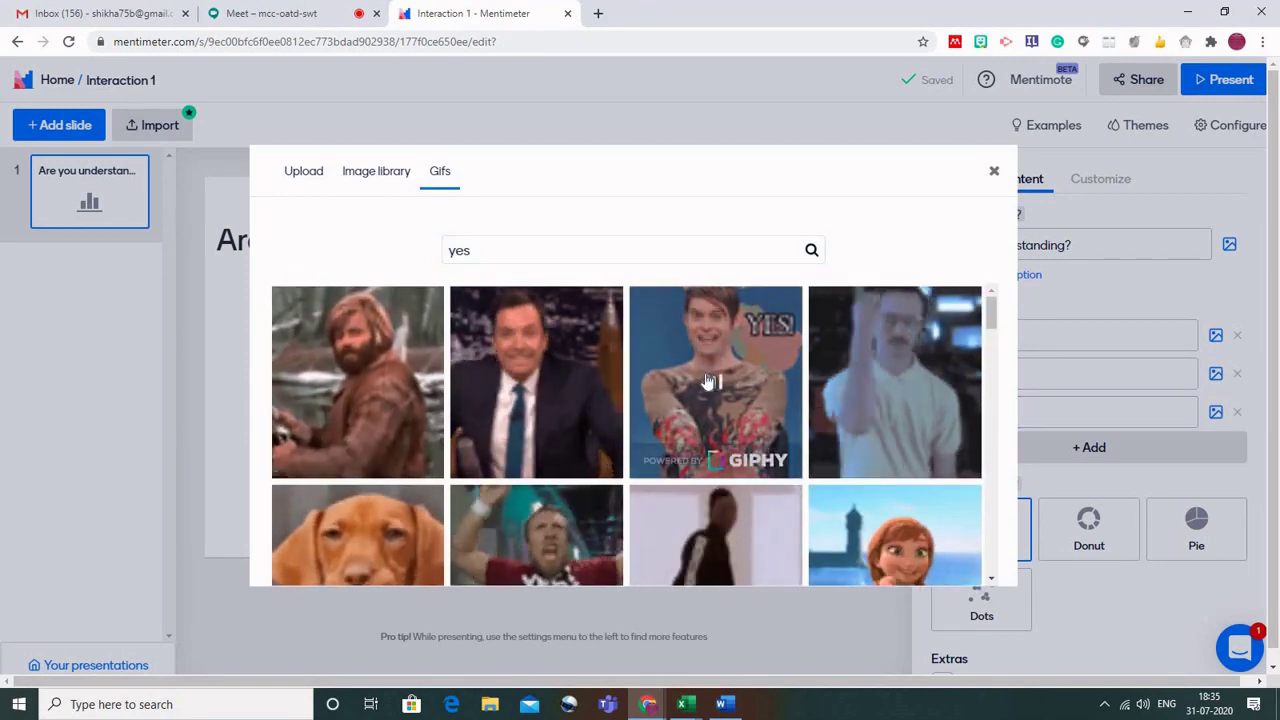
pyautogui.click(705, 380)
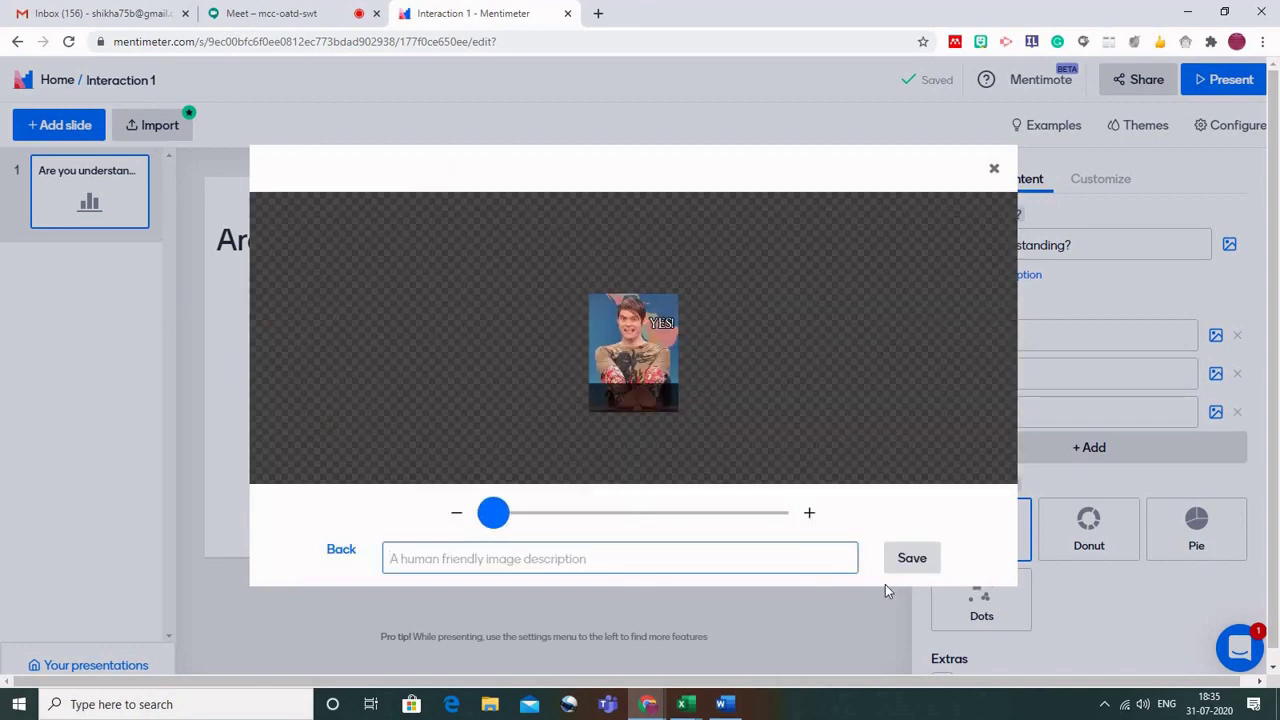
pyautogui.click(909, 561)
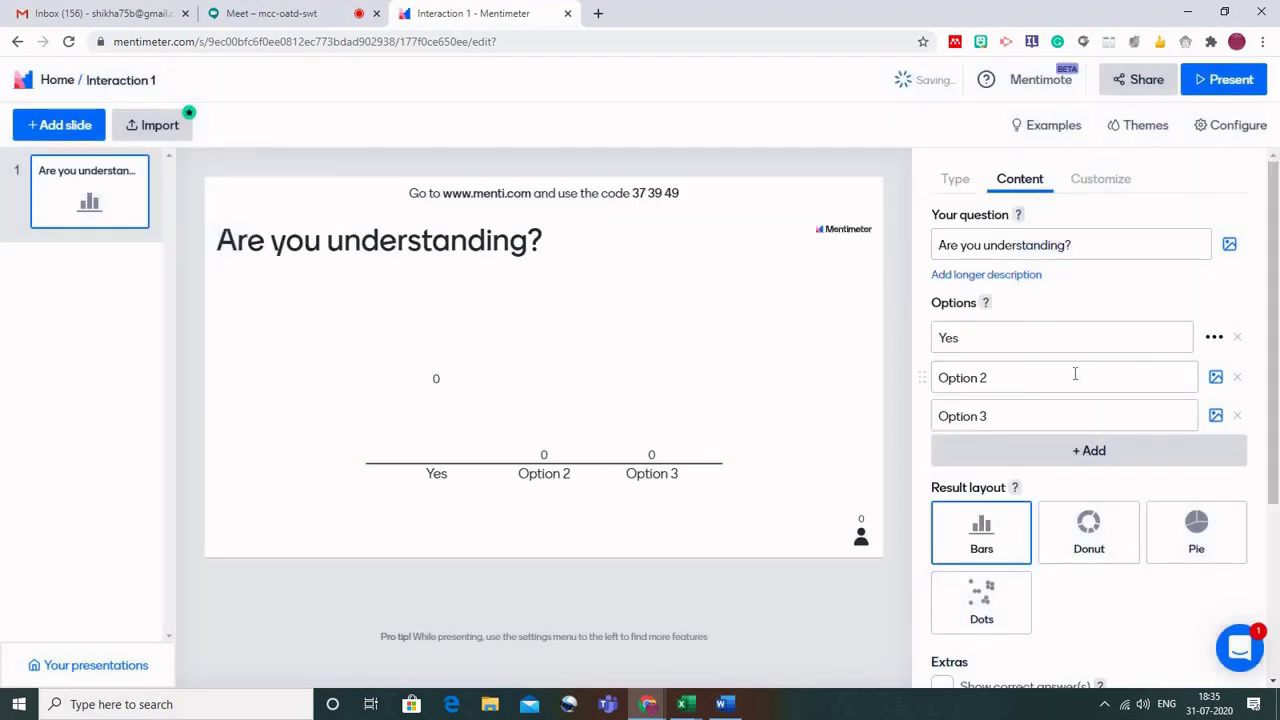
# Step: Add option 'No' with a white cat GIF from Giphy and remove the empty third option
pyautogui.click(1075, 374)
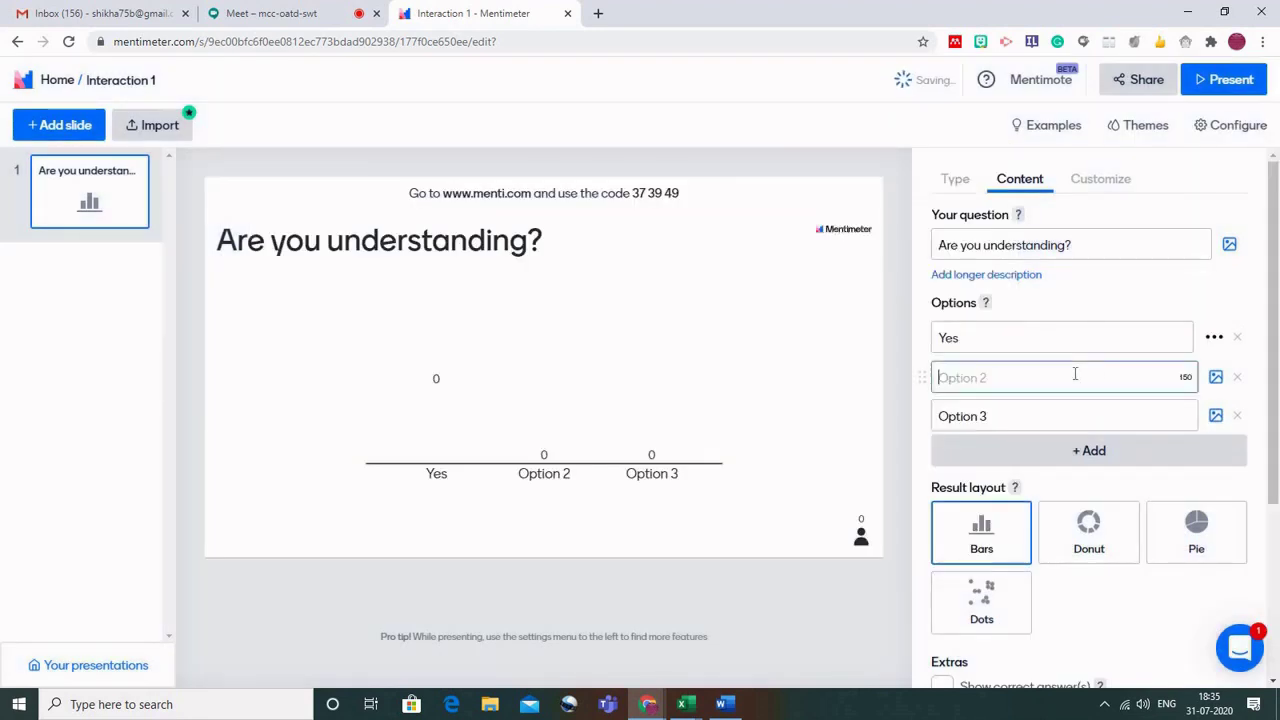
pyautogui.write('No')
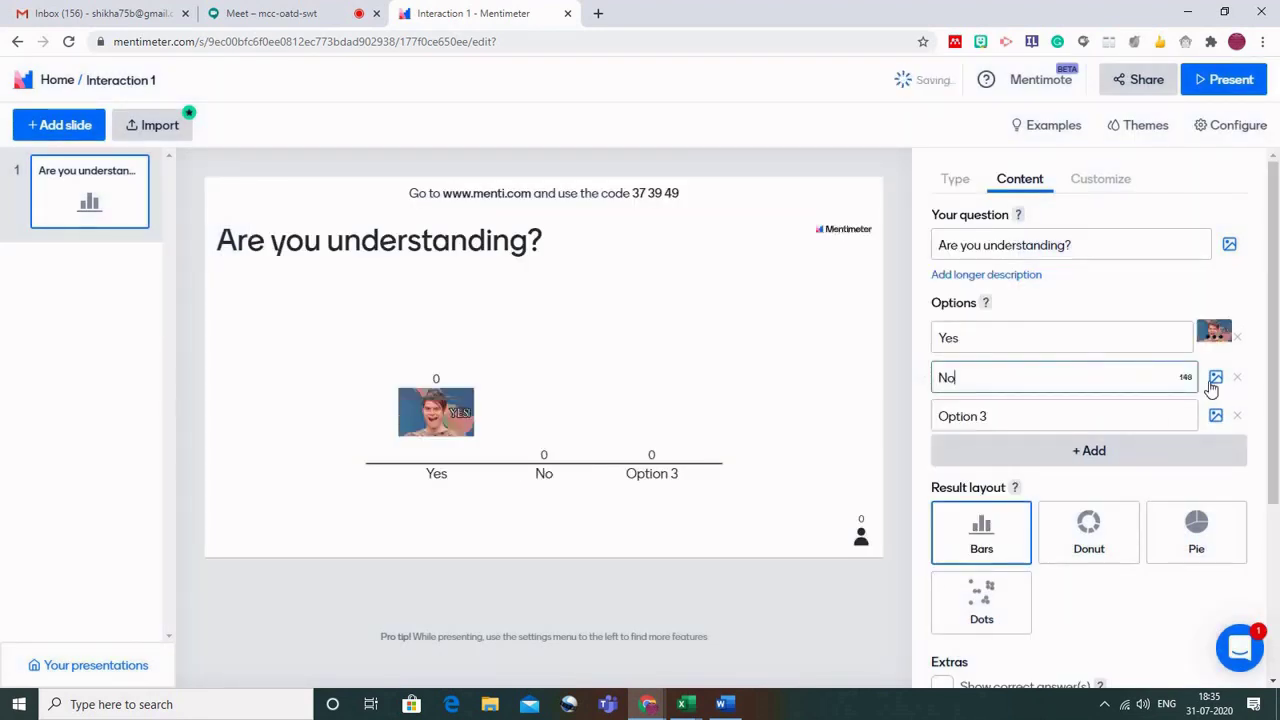
pyautogui.click(1215, 377)
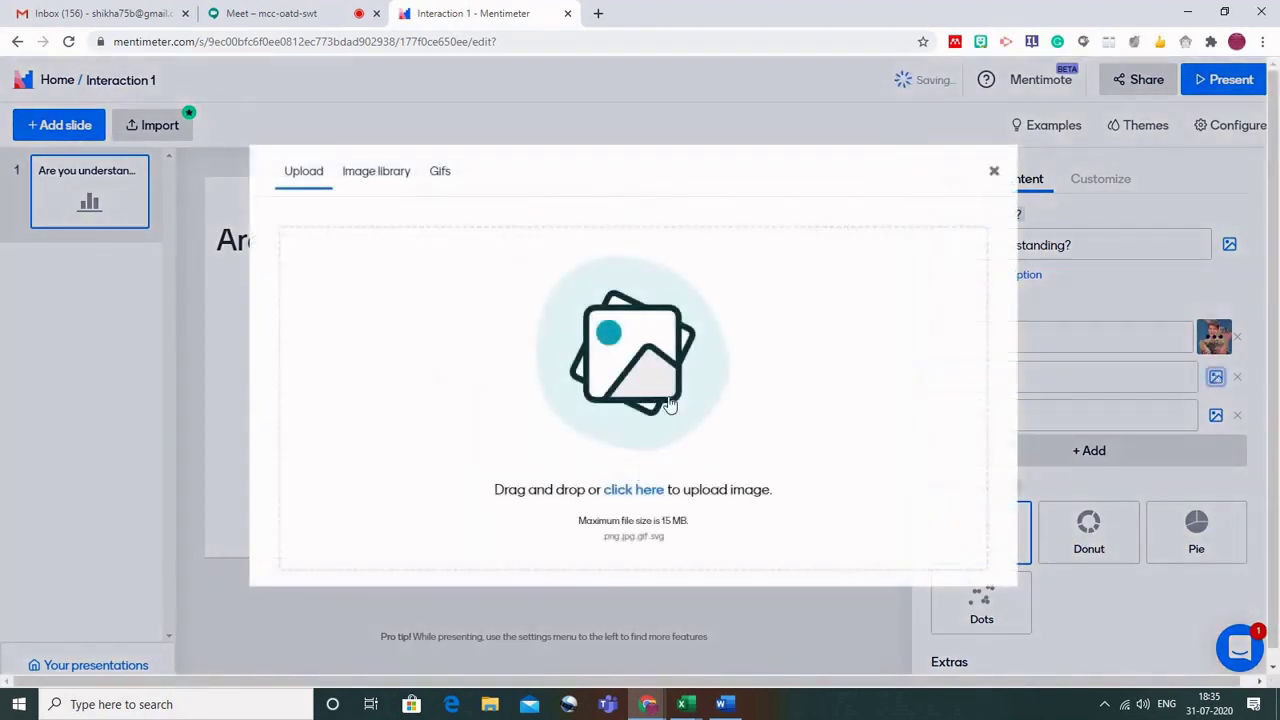
pyautogui.click(441, 173)
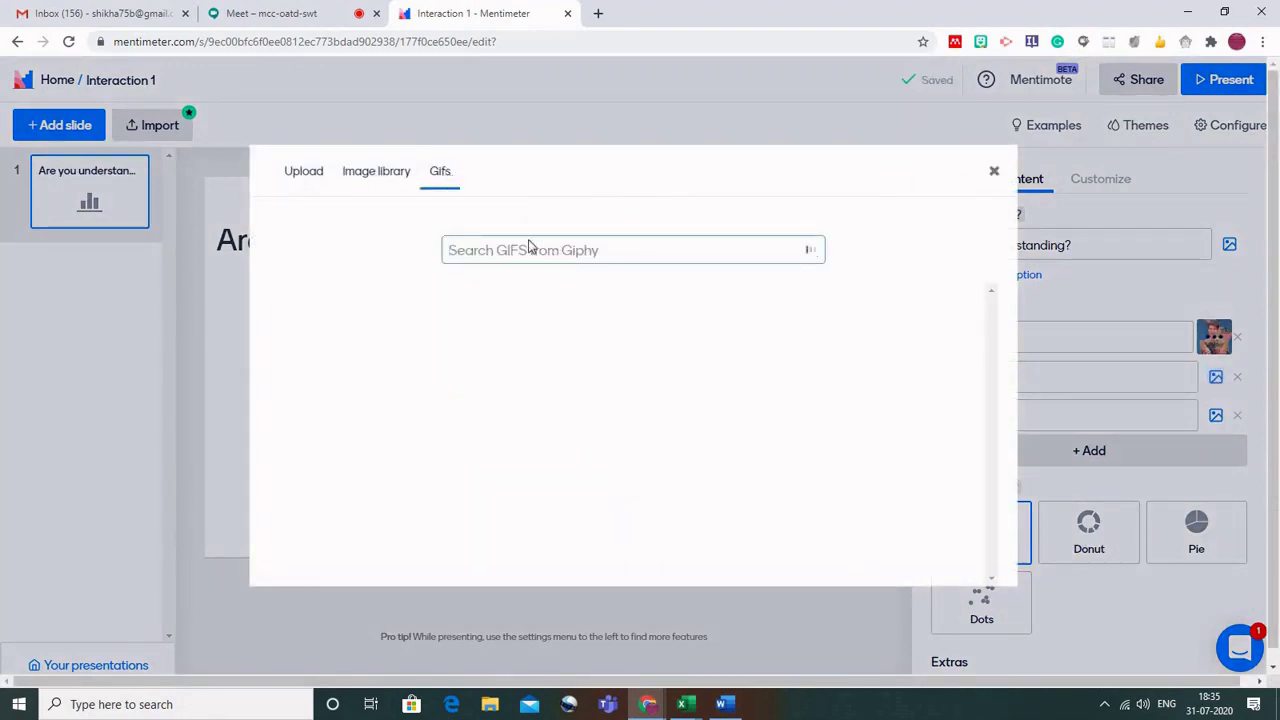
pyautogui.write('No')
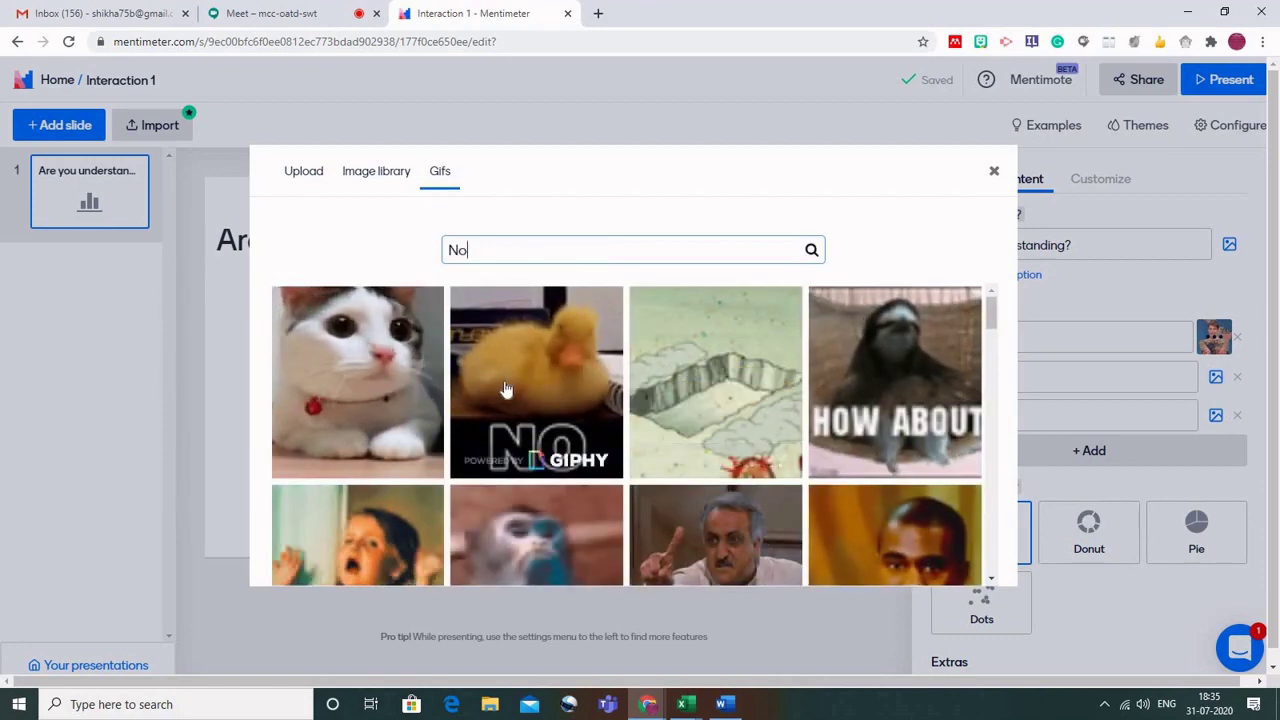
pyautogui.click(366, 362)
pyautogui.click(921, 565)
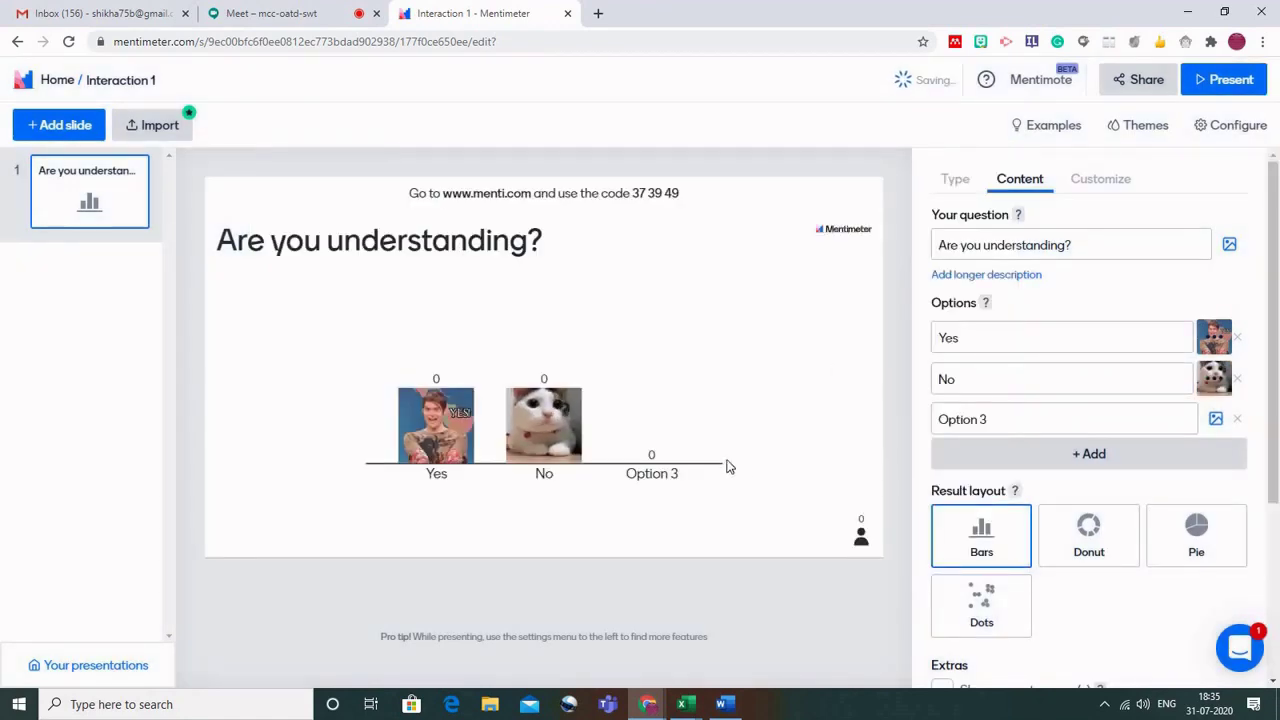
pyautogui.click(998, 416)
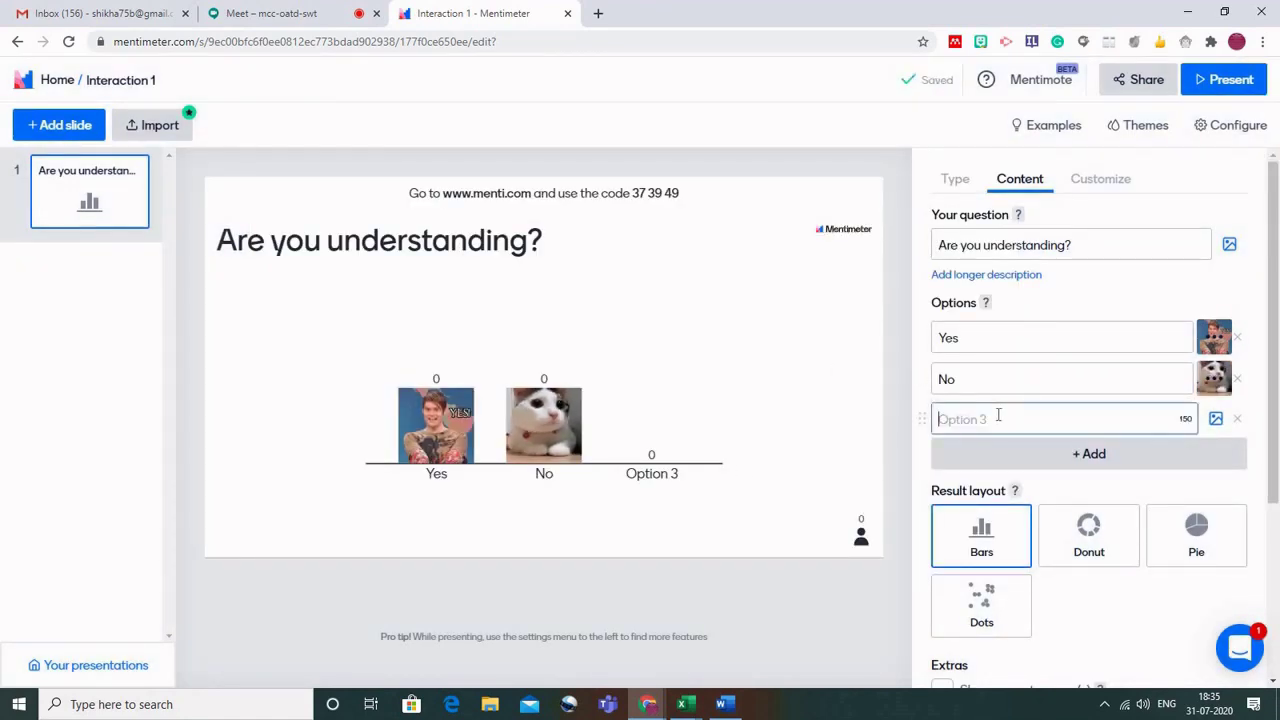
pyautogui.click(1238, 422)
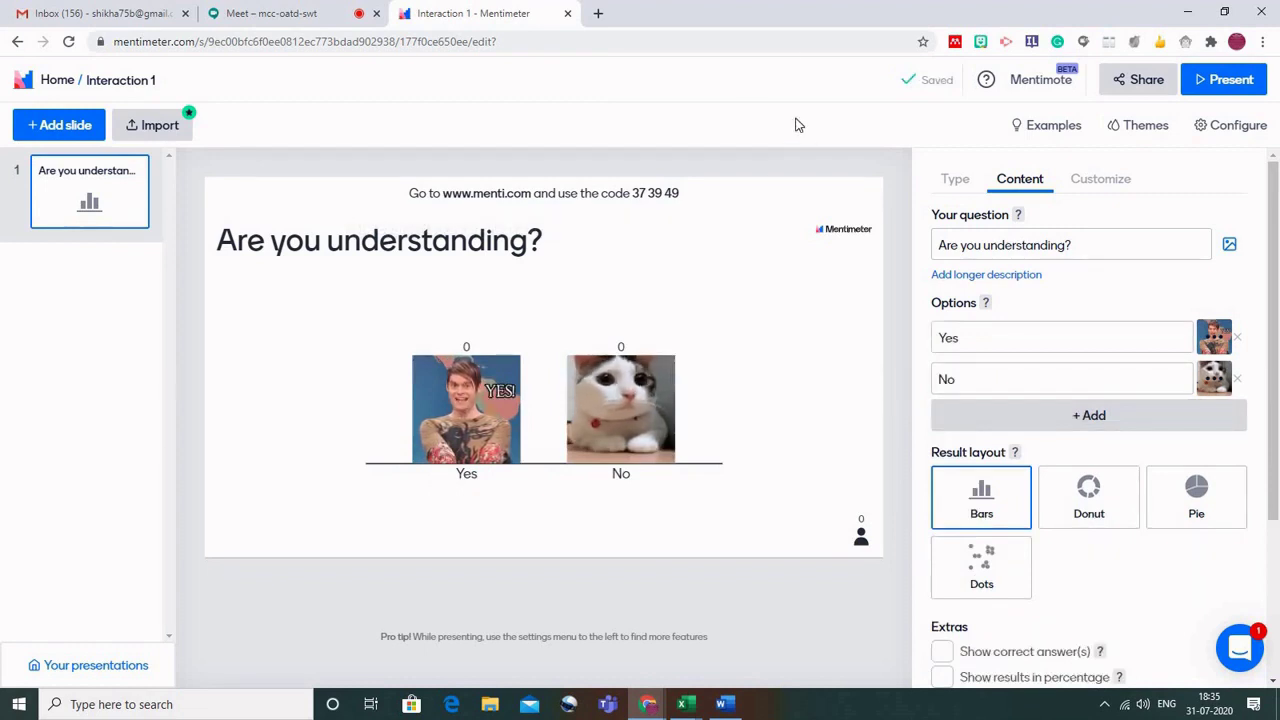
# Step: Copy the voting link from Mentimeter's Share dialog and return to the Meet tab
pyautogui.click(1147, 80)
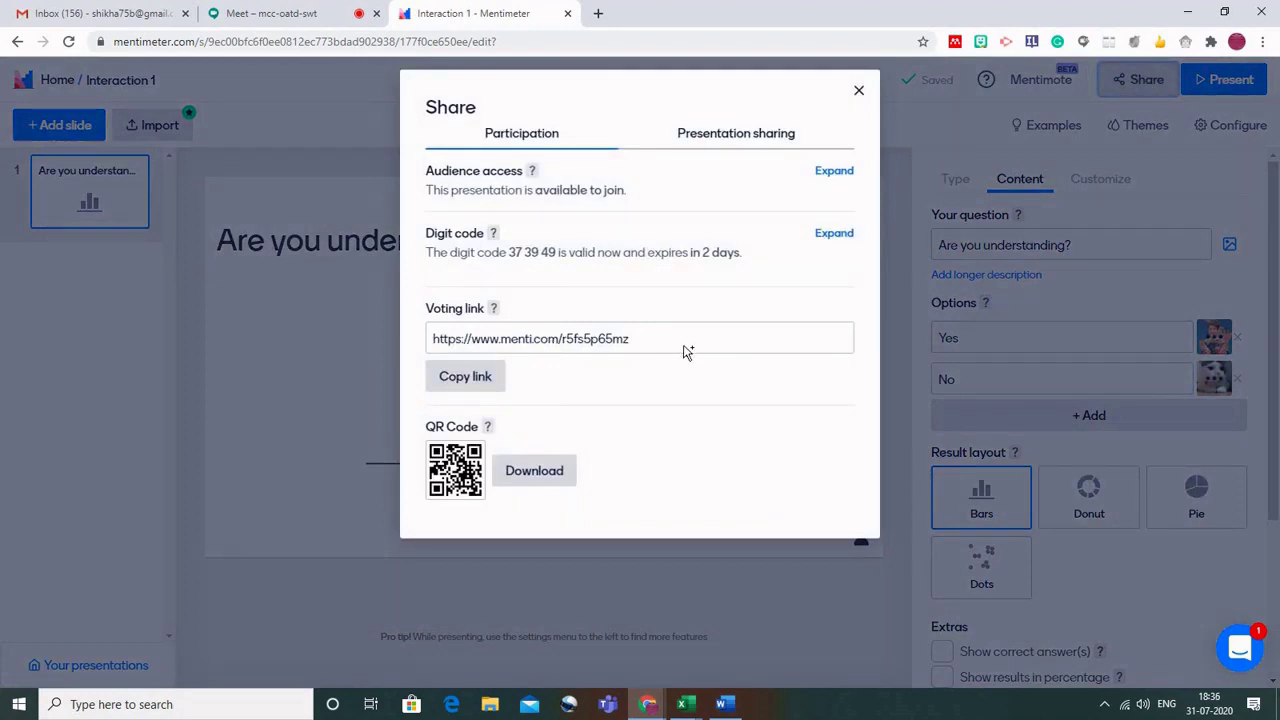
pyautogui.click(474, 378)
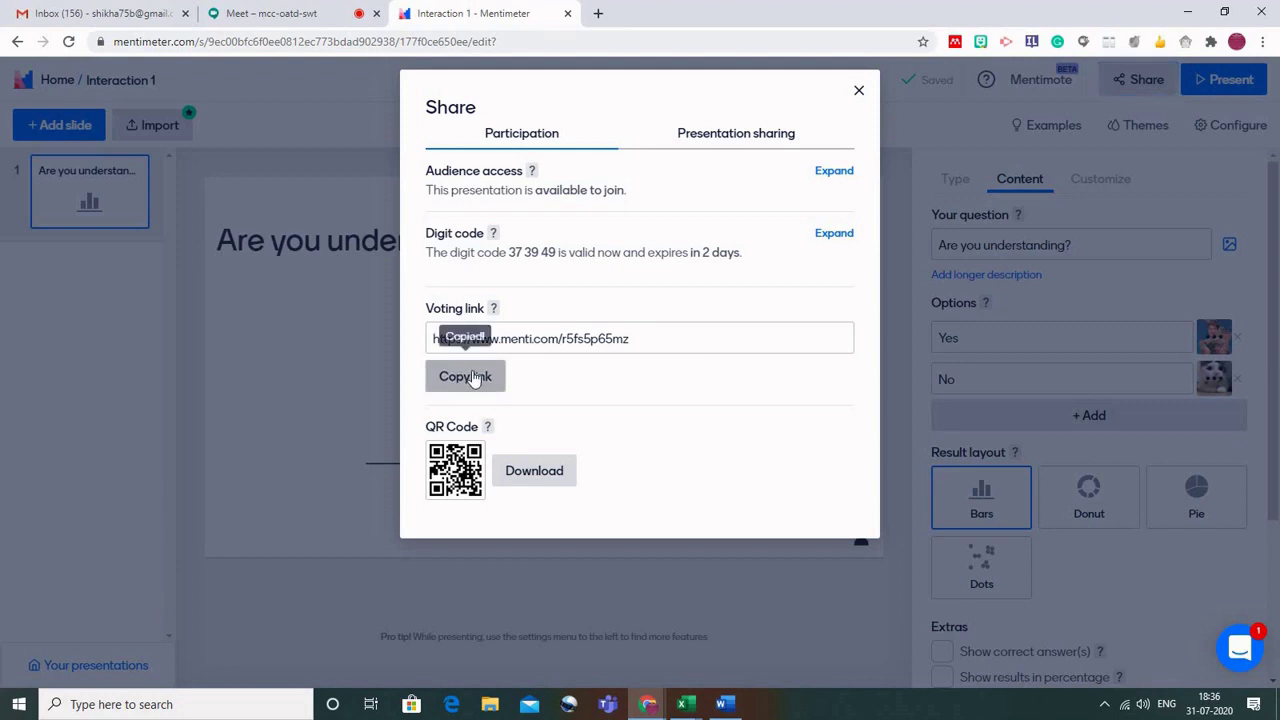
pyautogui.click(270, 13)
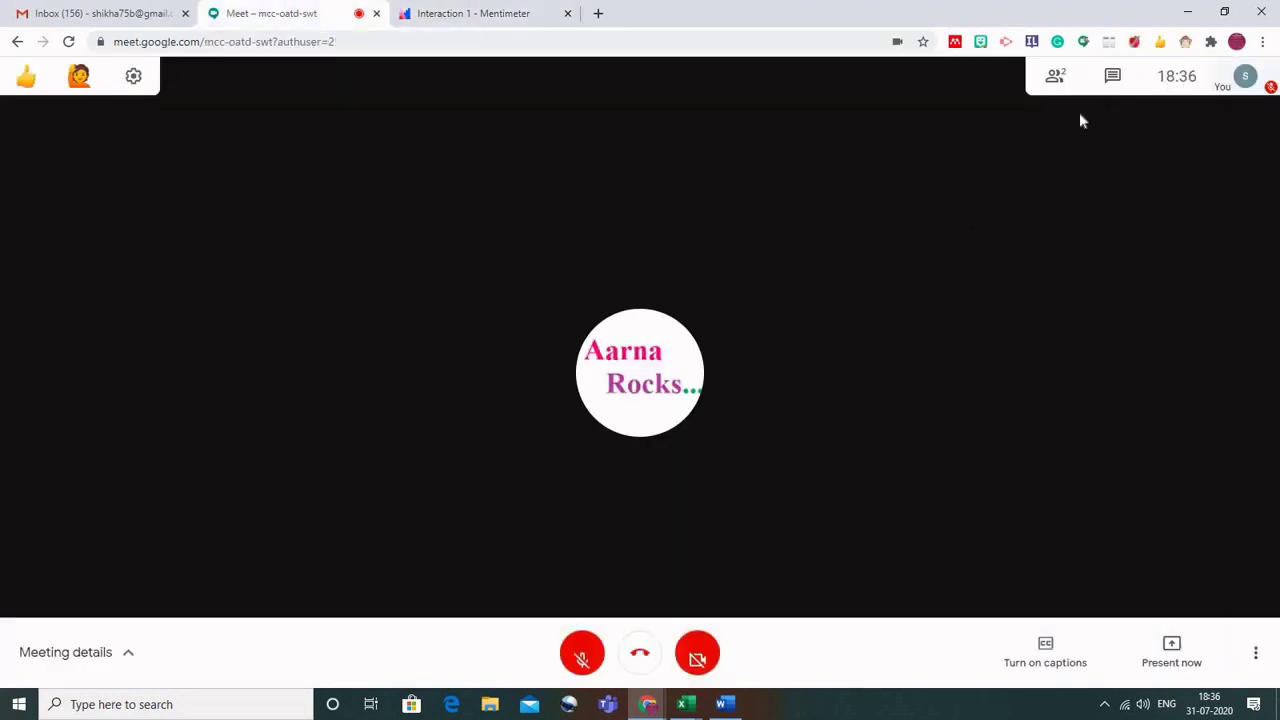
# Step: Paste the Mentimeter voting link into the meeting chat and send it
pyautogui.click(1112, 77)
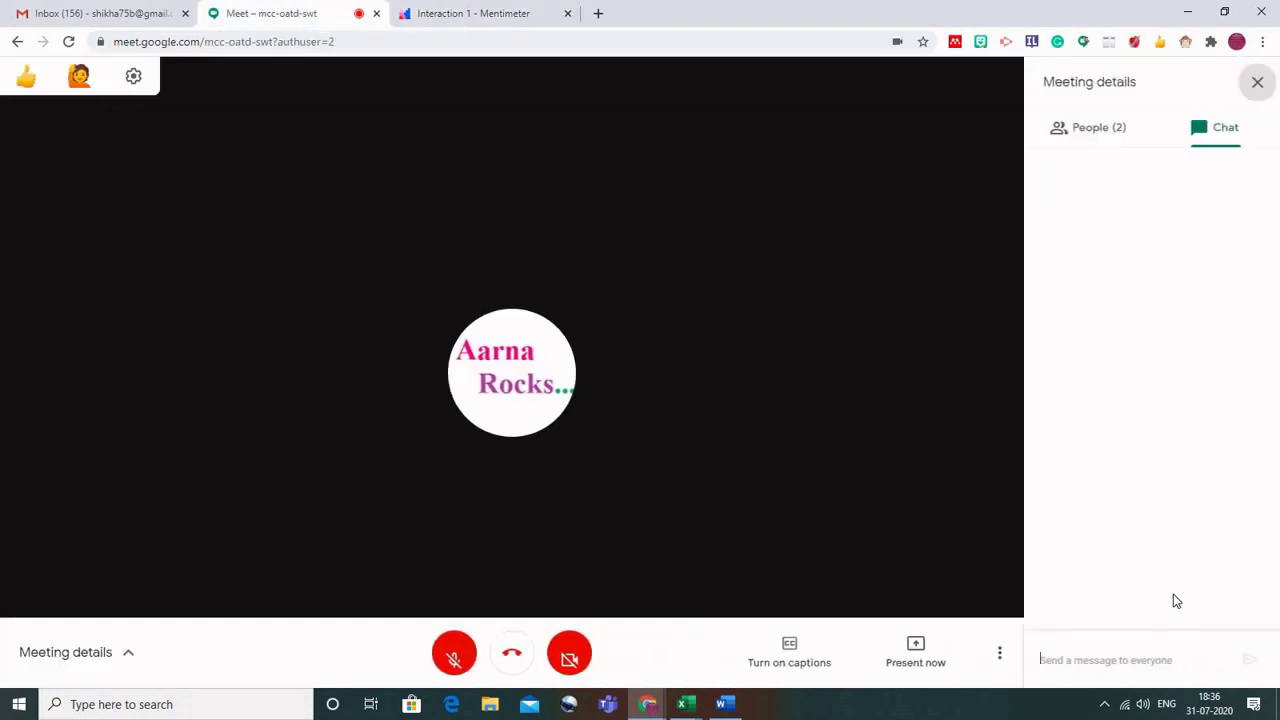
pyautogui.hotkey('ctrl', 'v')
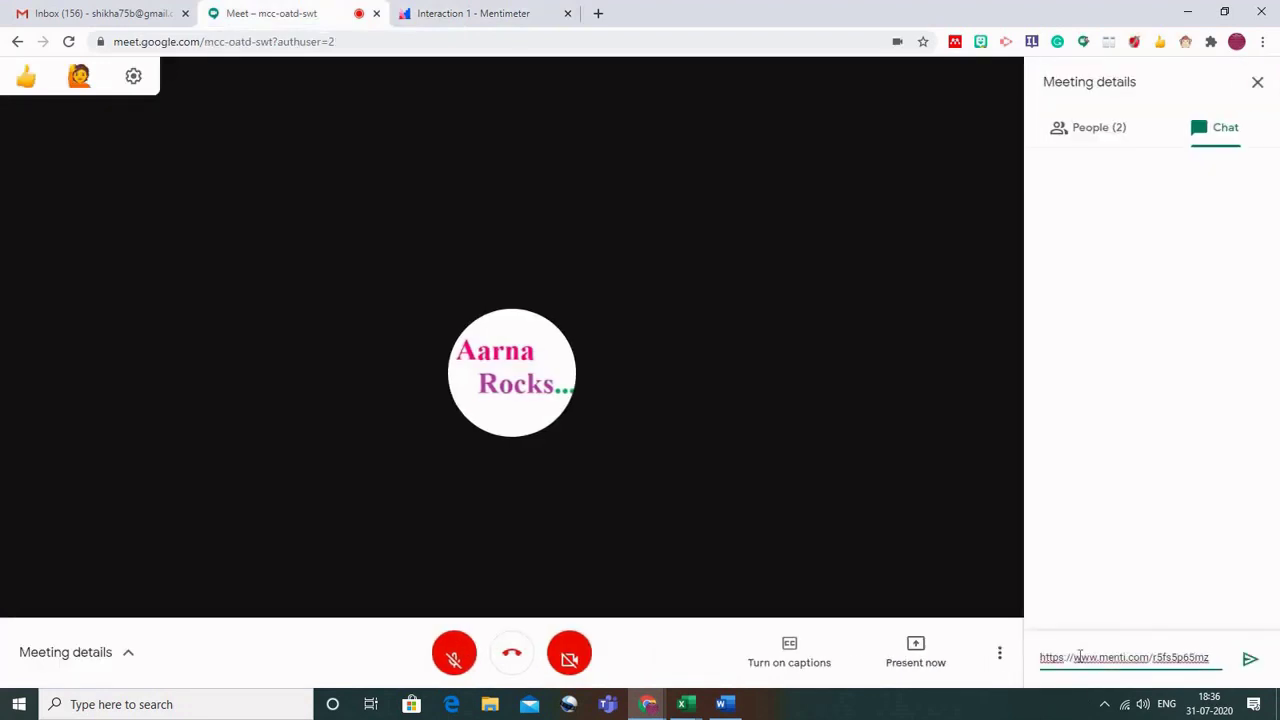
pyautogui.press('Return')
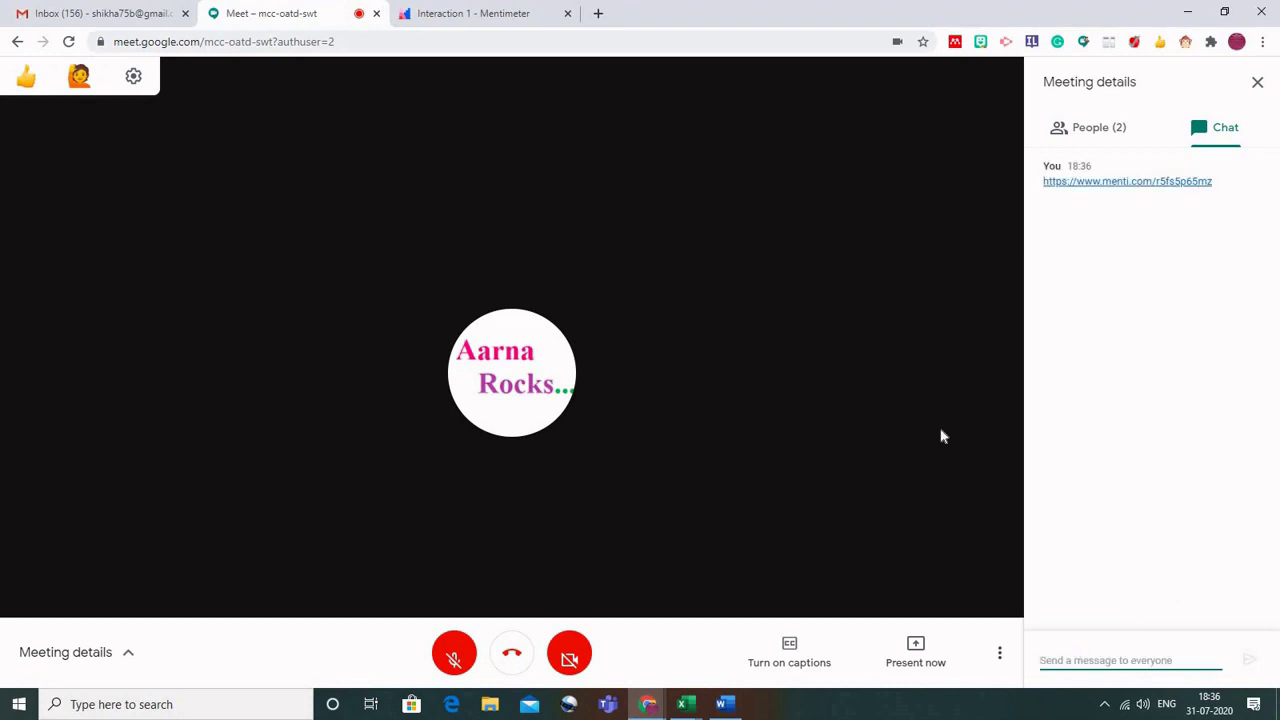
# Step: As the participant, open the Mentimeter voting link shared in the Meet chat
pyautogui.moveTo(646, 700)
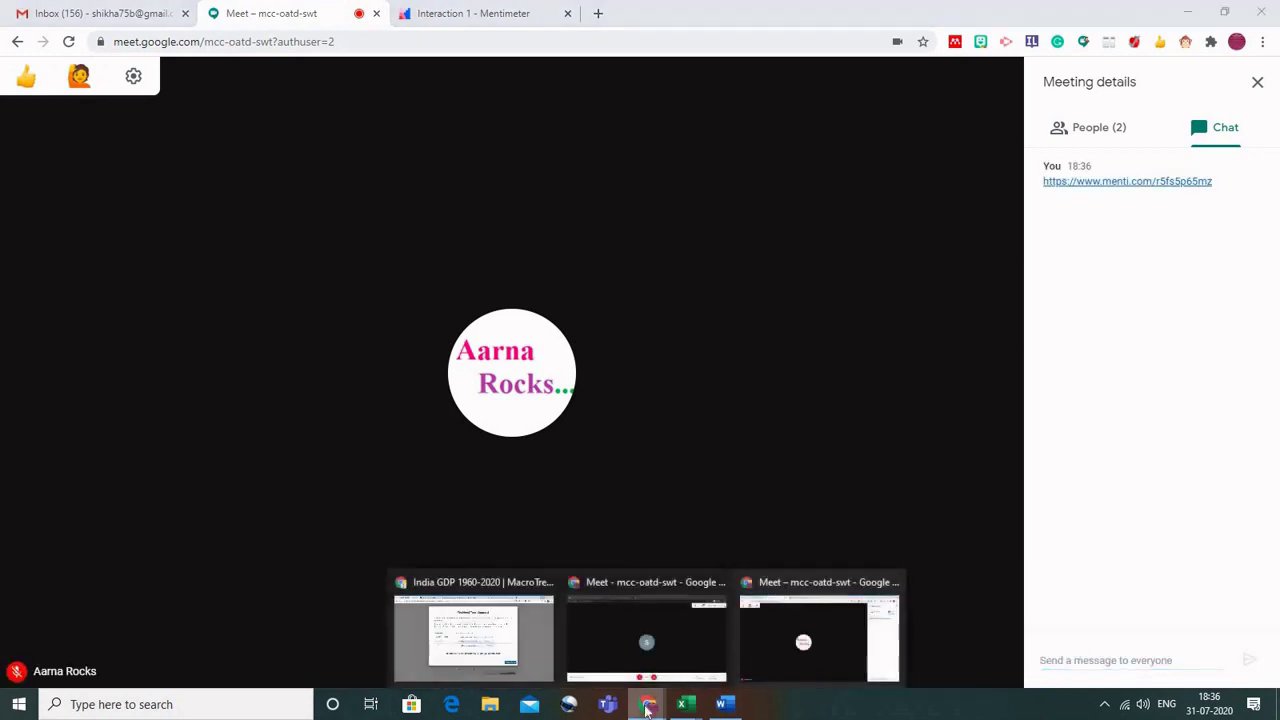
pyautogui.click(698, 646)
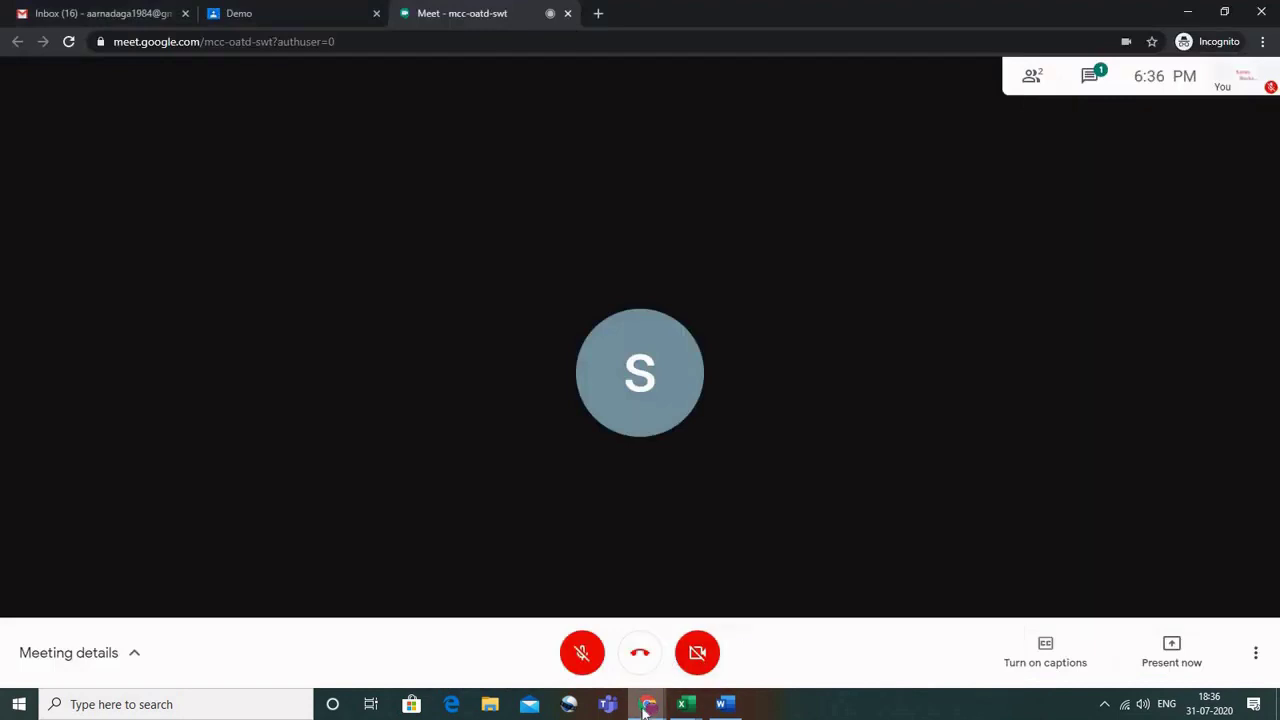
pyautogui.click(1095, 79)
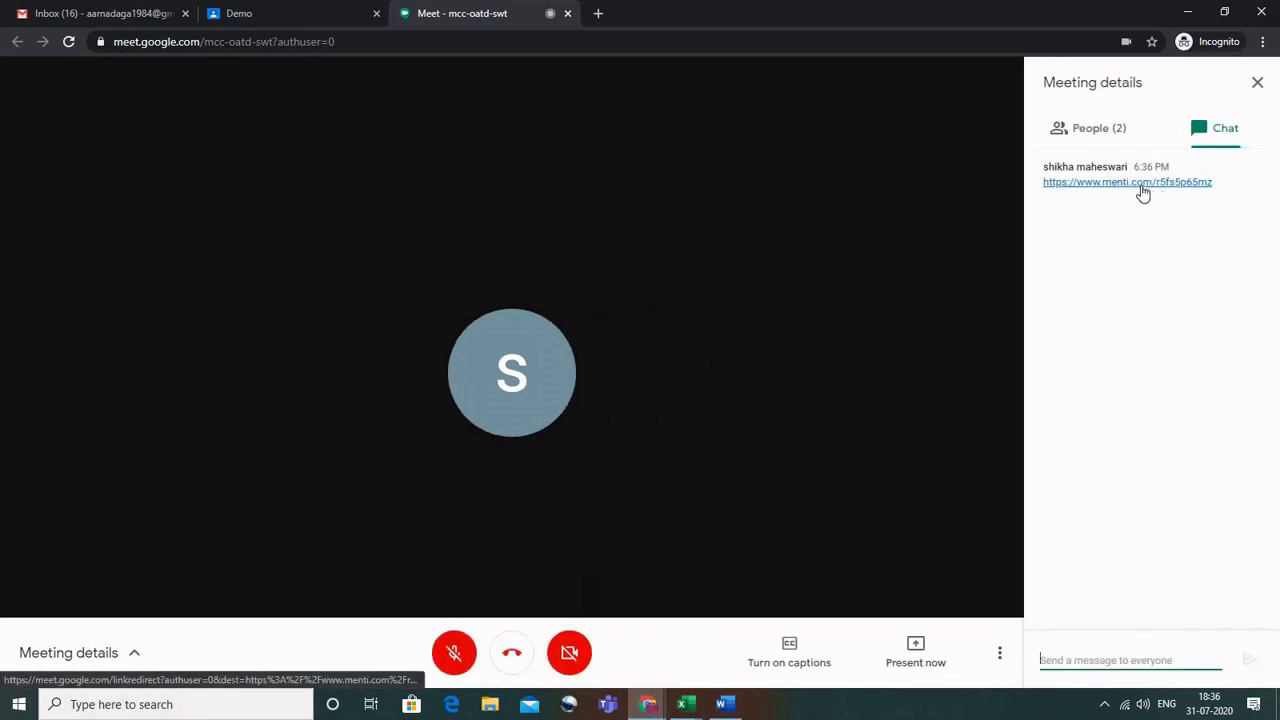
pyautogui.click(1143, 190)
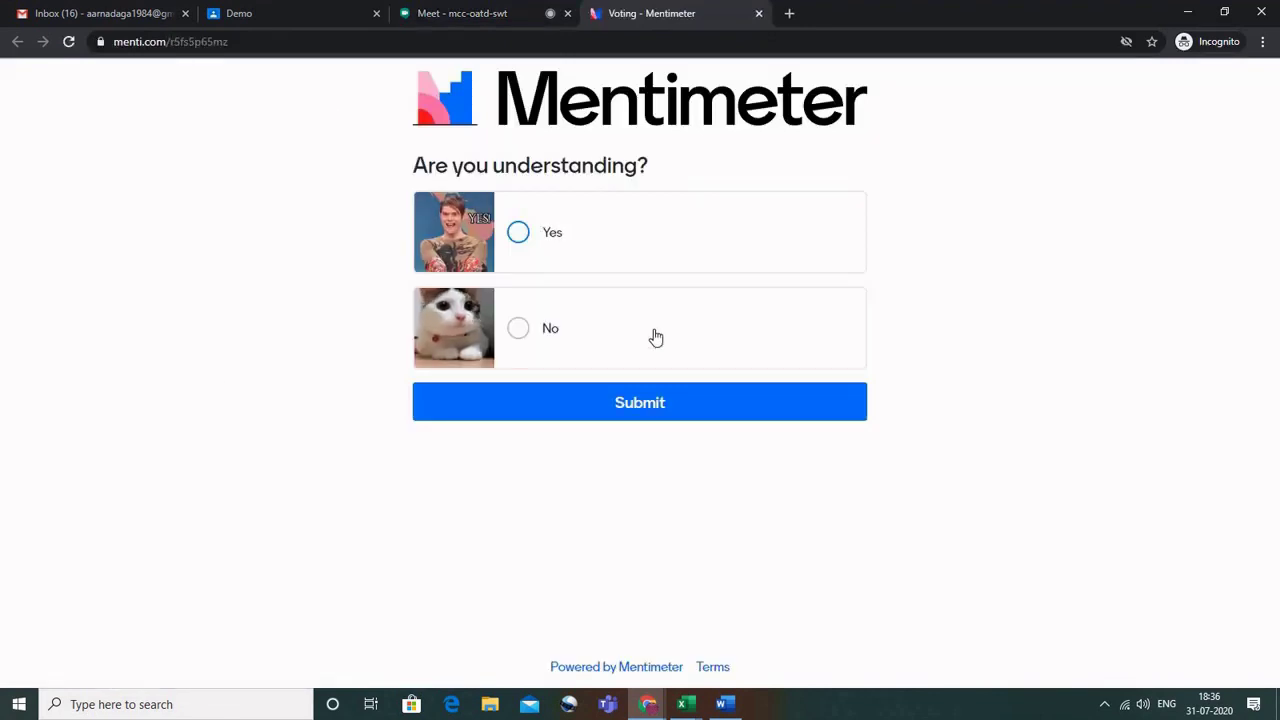
# Step: Submit a Yes vote on 'Are you understanding?' and go back to the host's Meet window
pyautogui.click(518, 232)
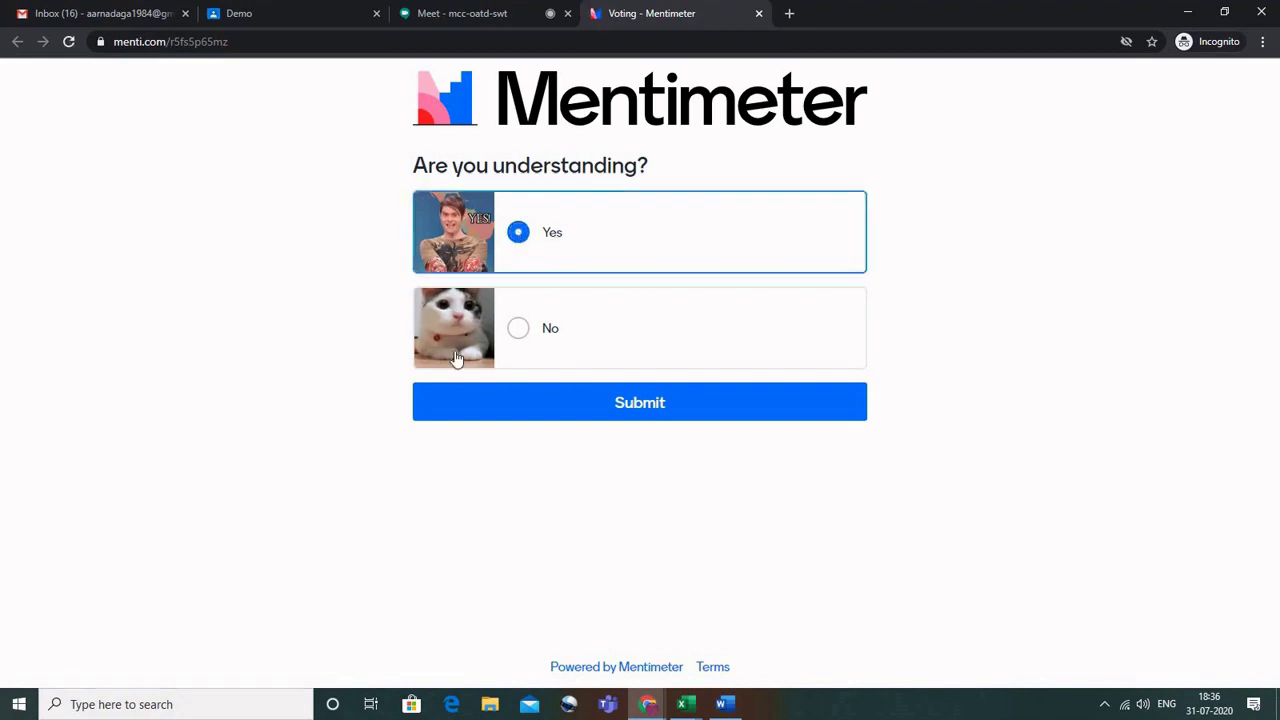
pyautogui.click(633, 409)
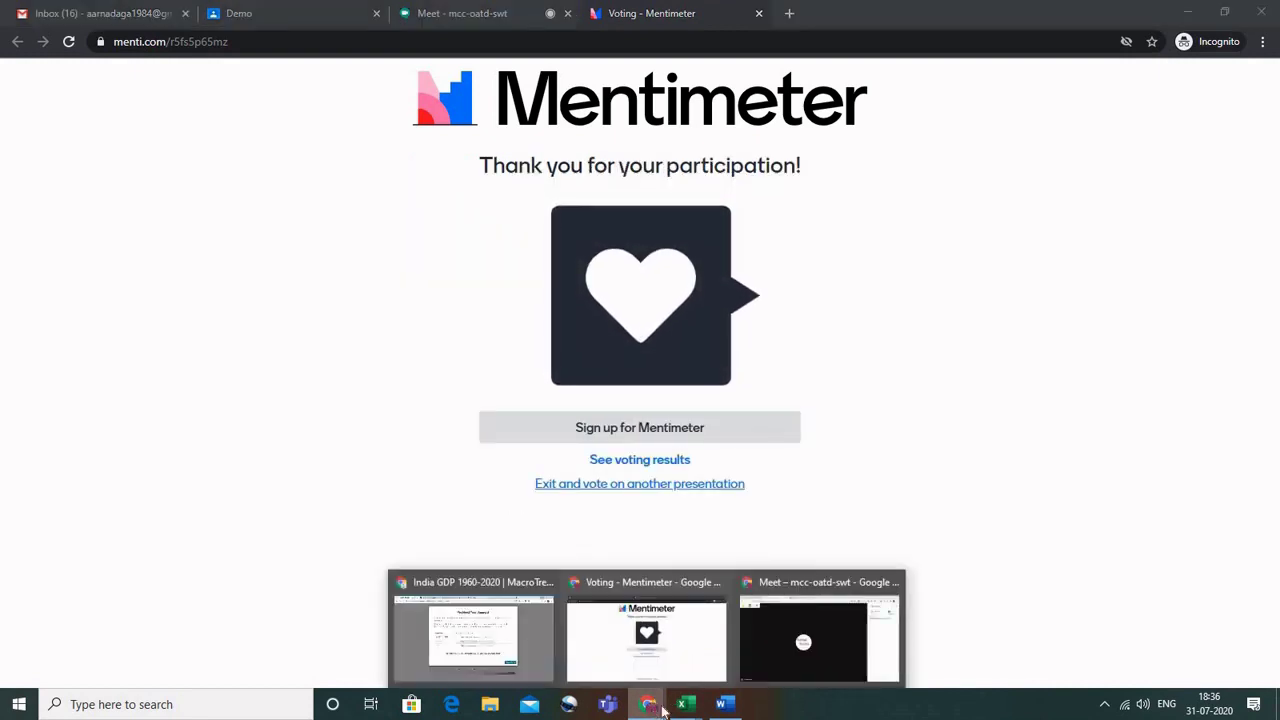
pyautogui.click(684, 658)
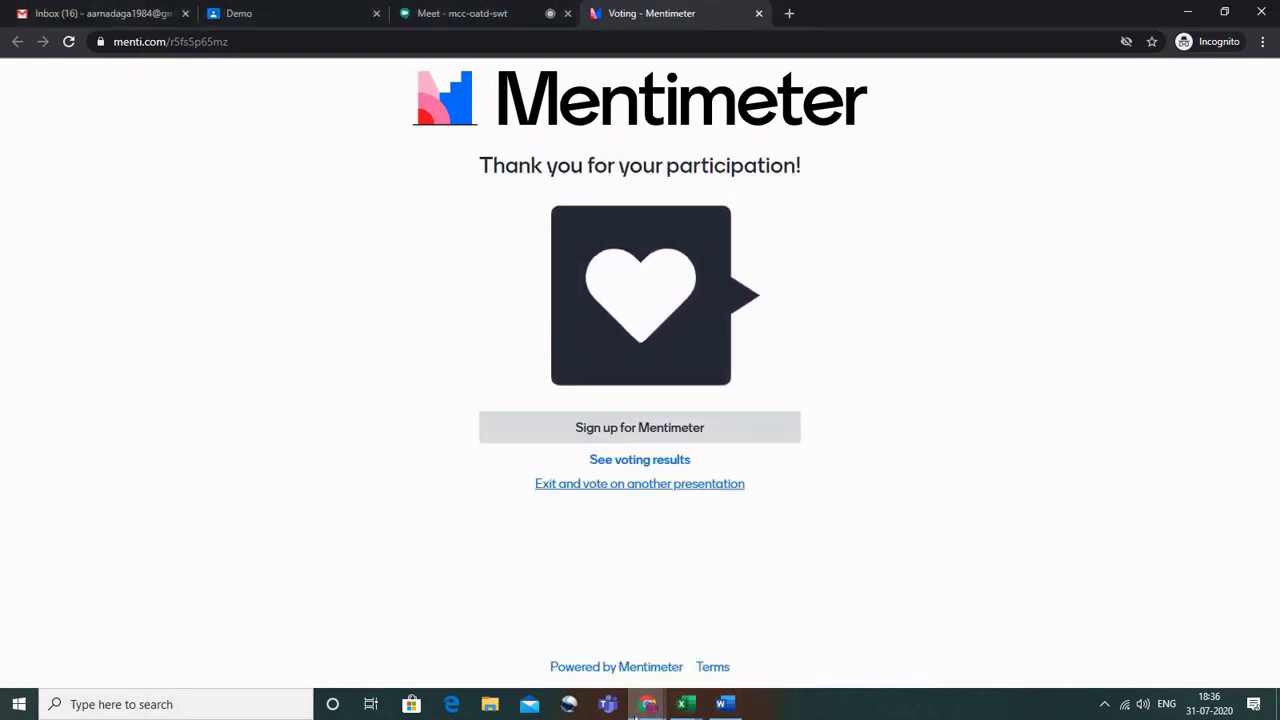
pyautogui.moveTo(648, 704)
pyautogui.click(814, 635)
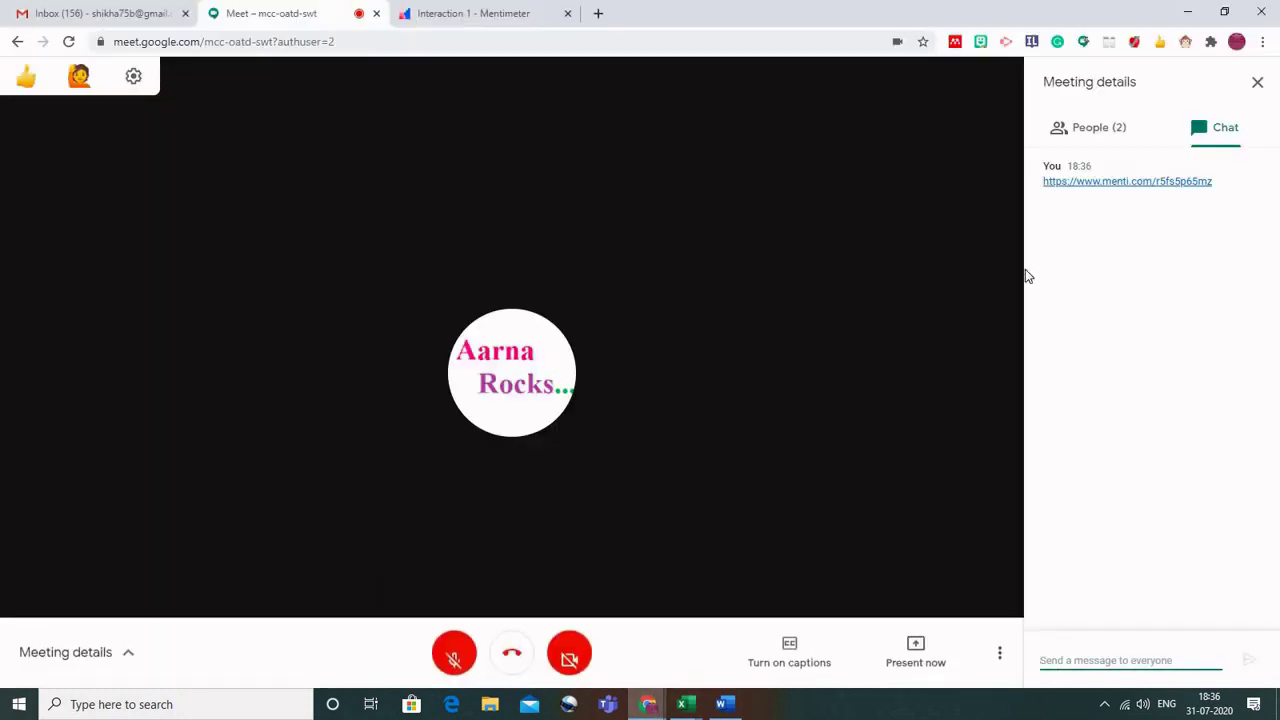
# Step: Close Mentimeter's Share dialog, dismiss Meet's mic-off reminder, and view the 2 Yes / 0 No results
pyautogui.click(481, 13)
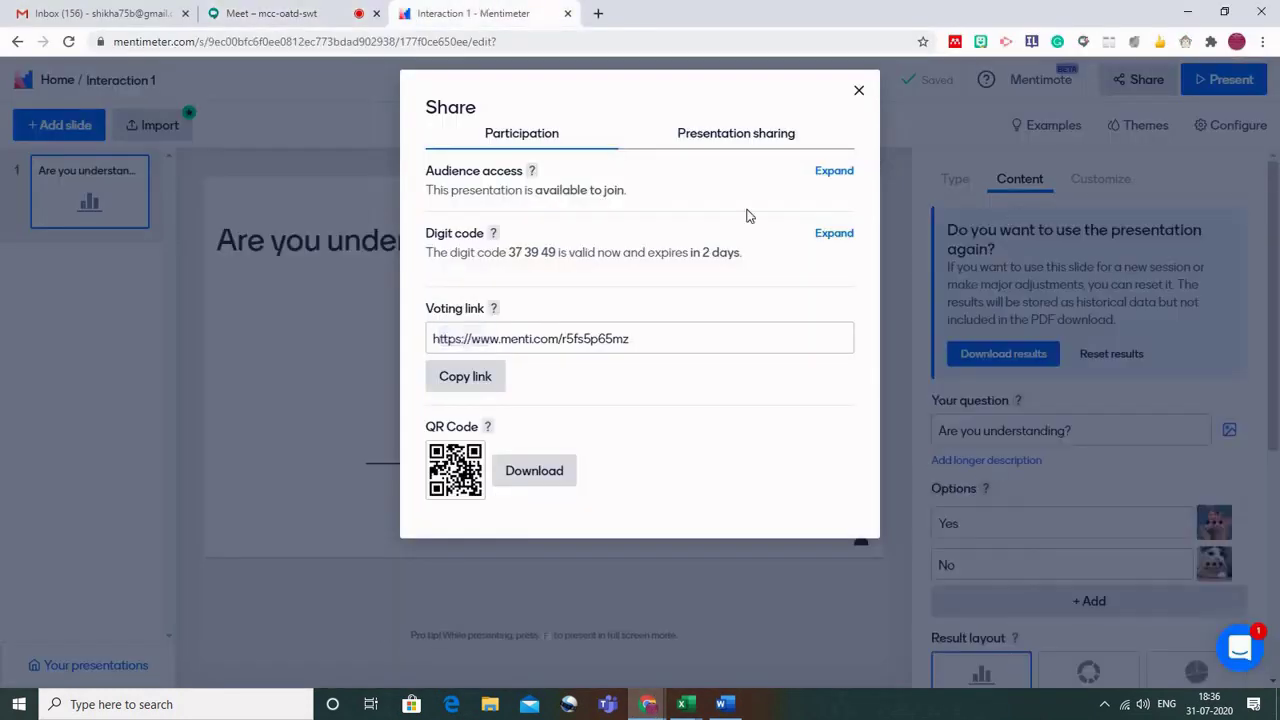
pyautogui.click(860, 92)
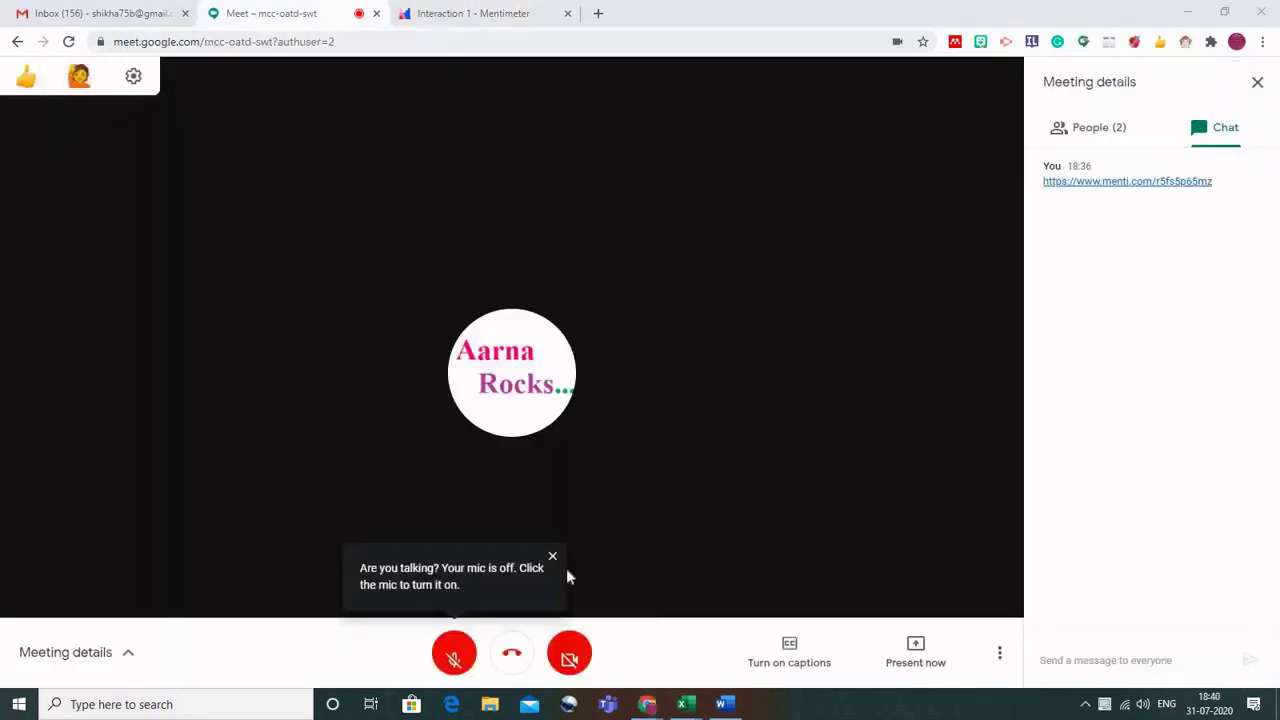
pyautogui.click(552, 559)
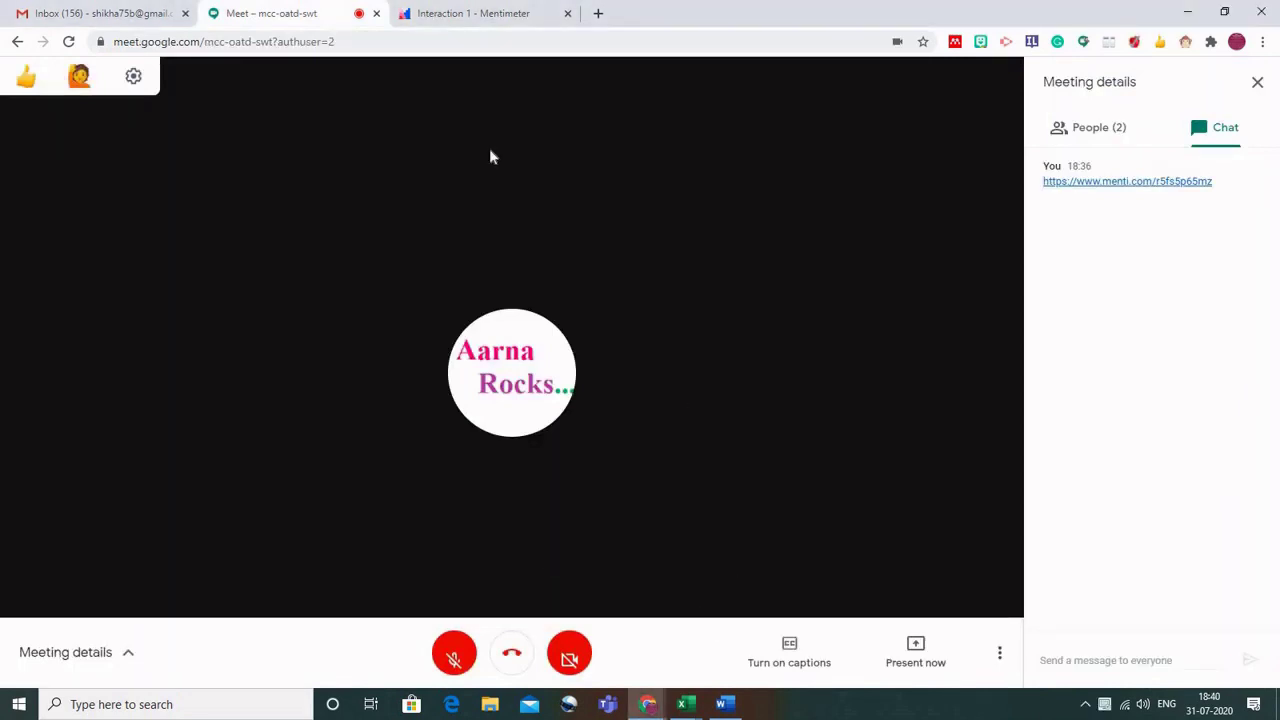
pyautogui.click(475, 11)
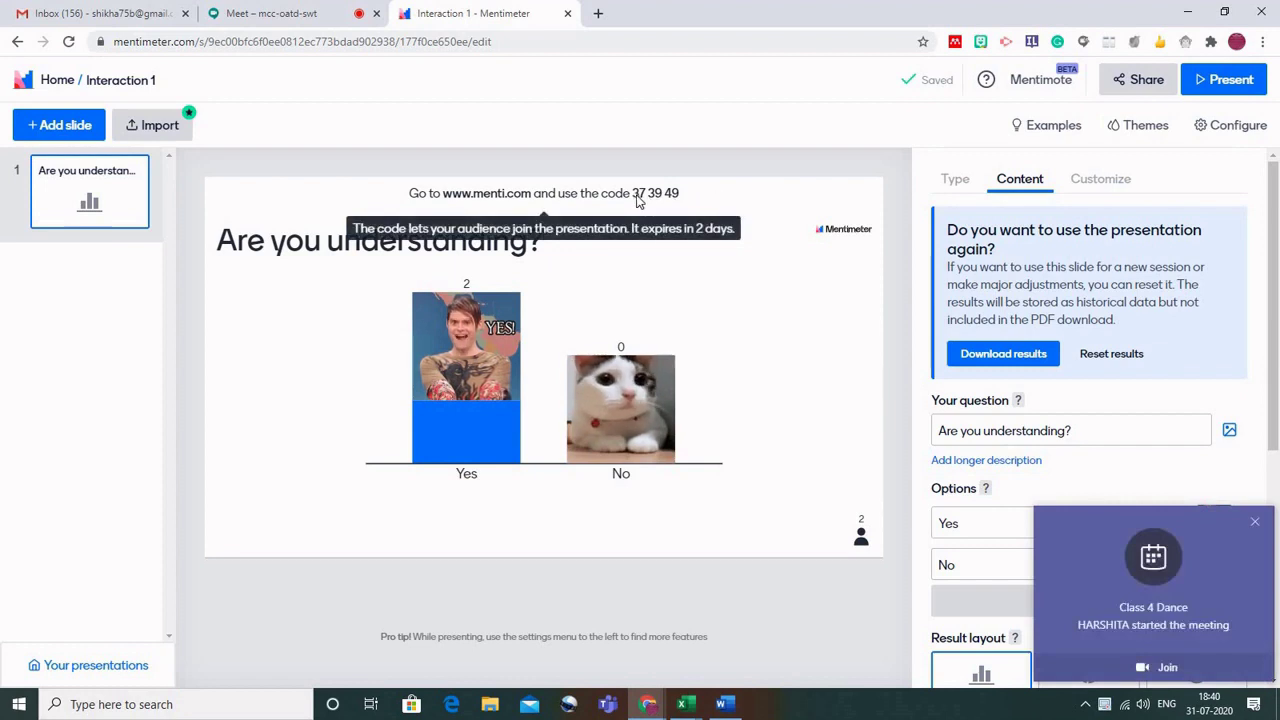
# Step: Dismiss the meeting notification in Mentimeter and return to the Google Meet call
pyautogui.click(1255, 521)
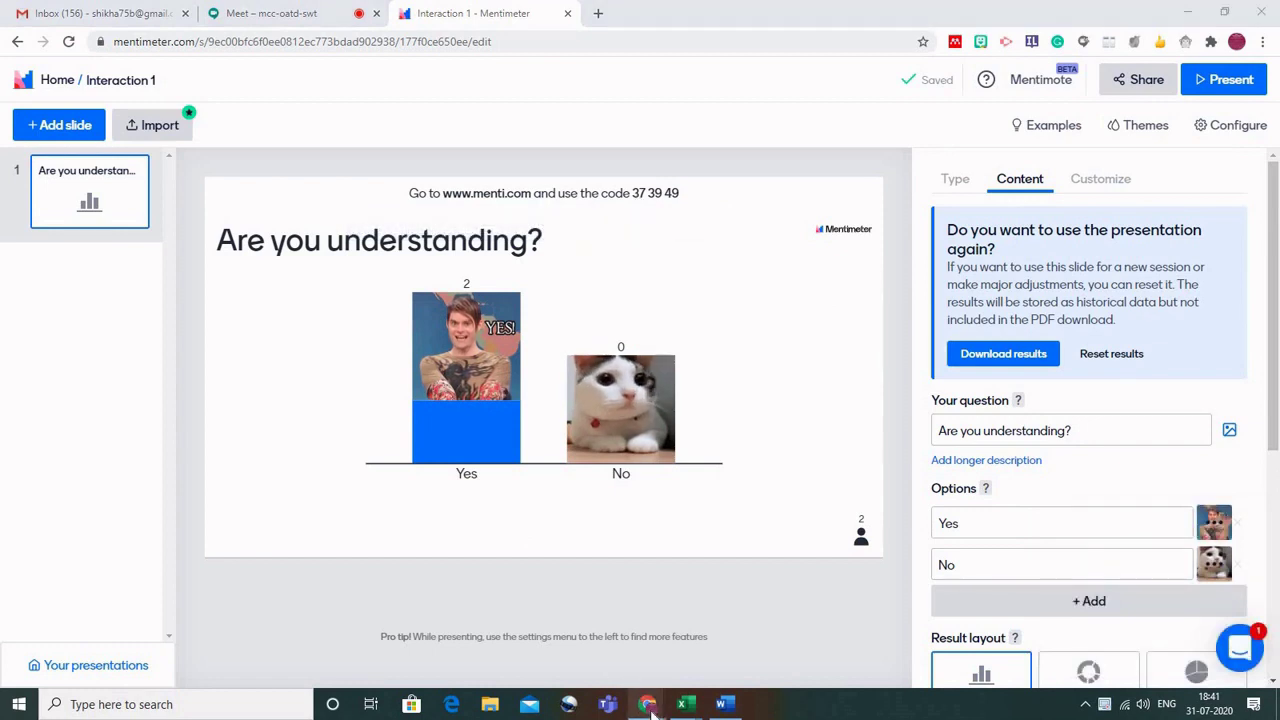
pyautogui.moveTo(650, 707)
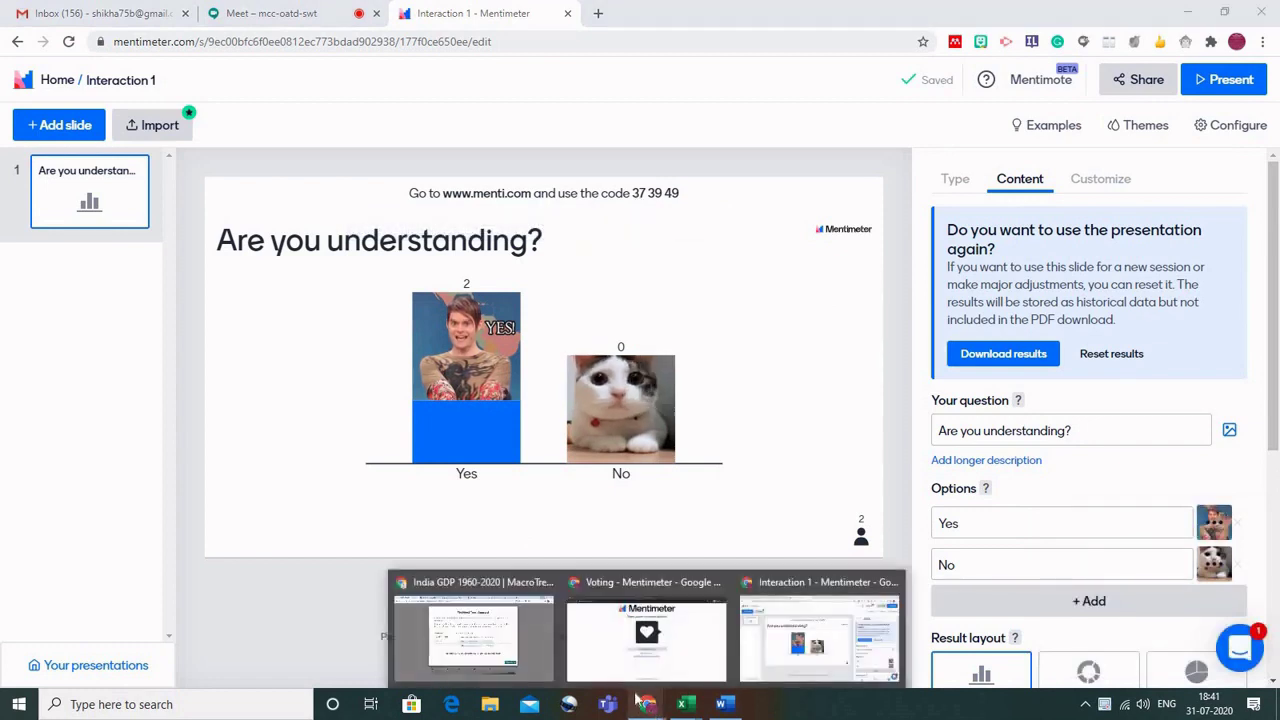
pyautogui.click(290, 13)
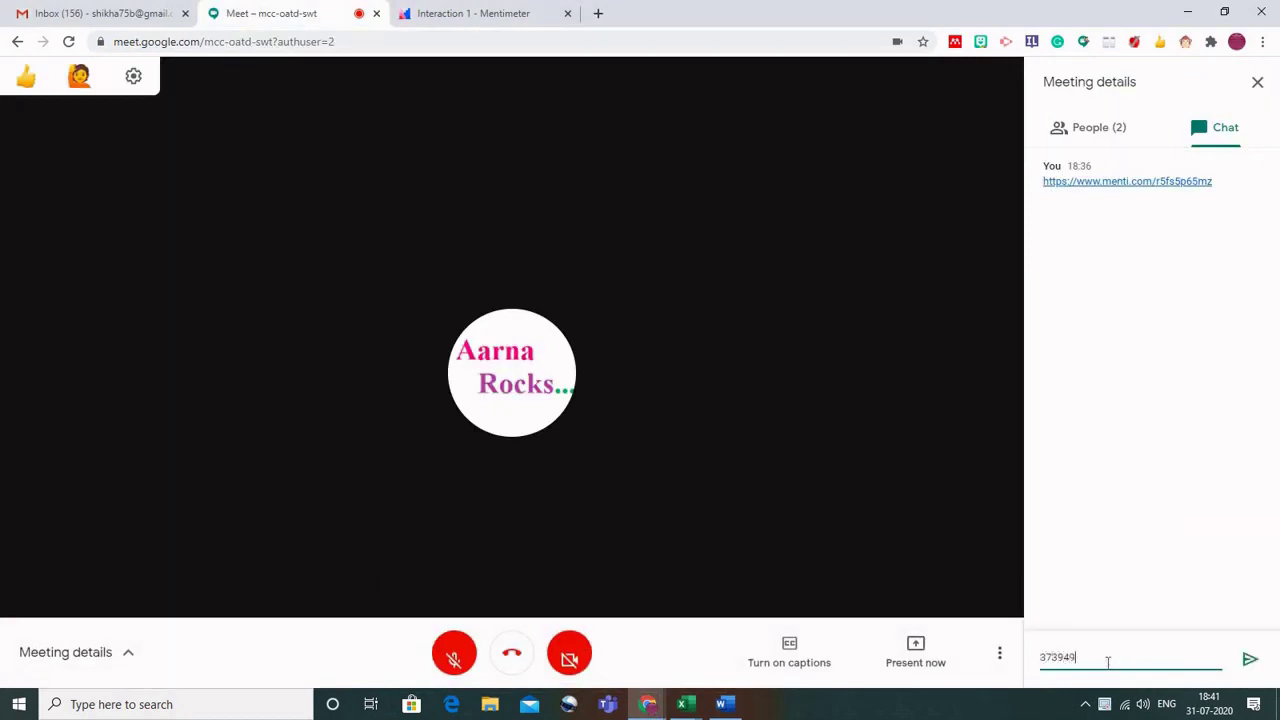
# Step: Send the code 373949 in the Meet chat and close the participant's finished voting page
pyautogui.click(1245, 664)
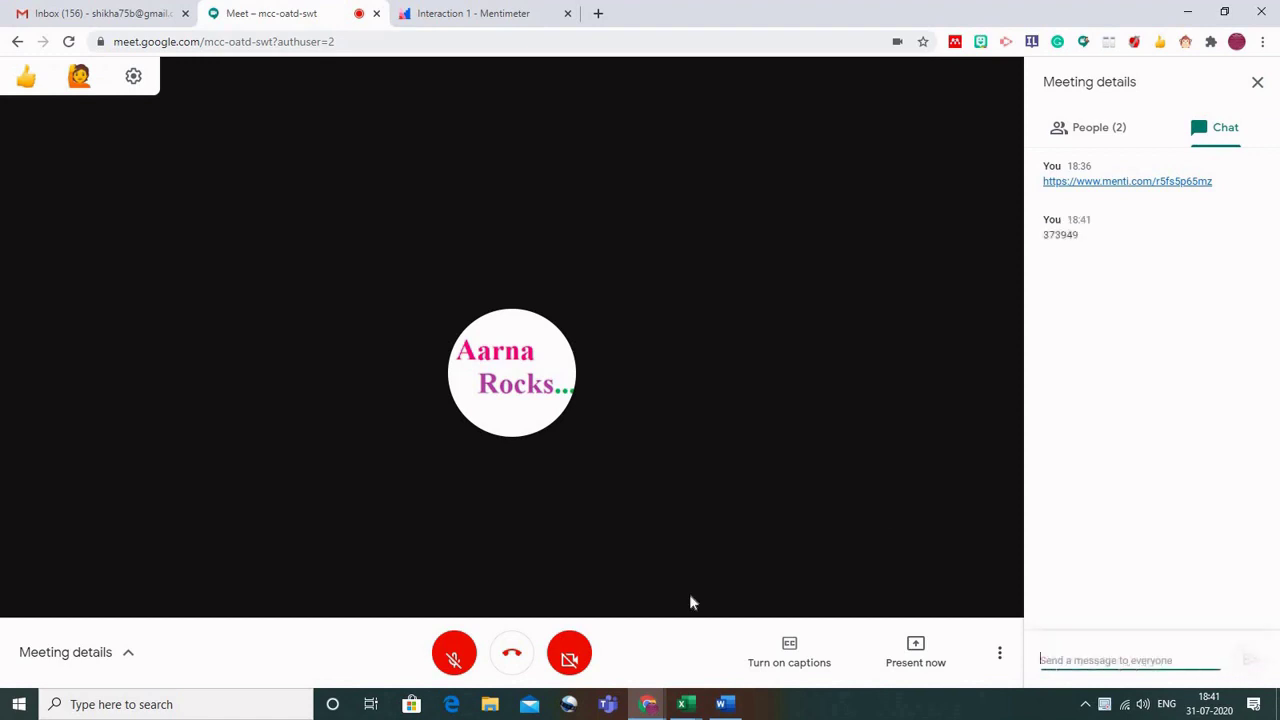
pyautogui.click(447, 13)
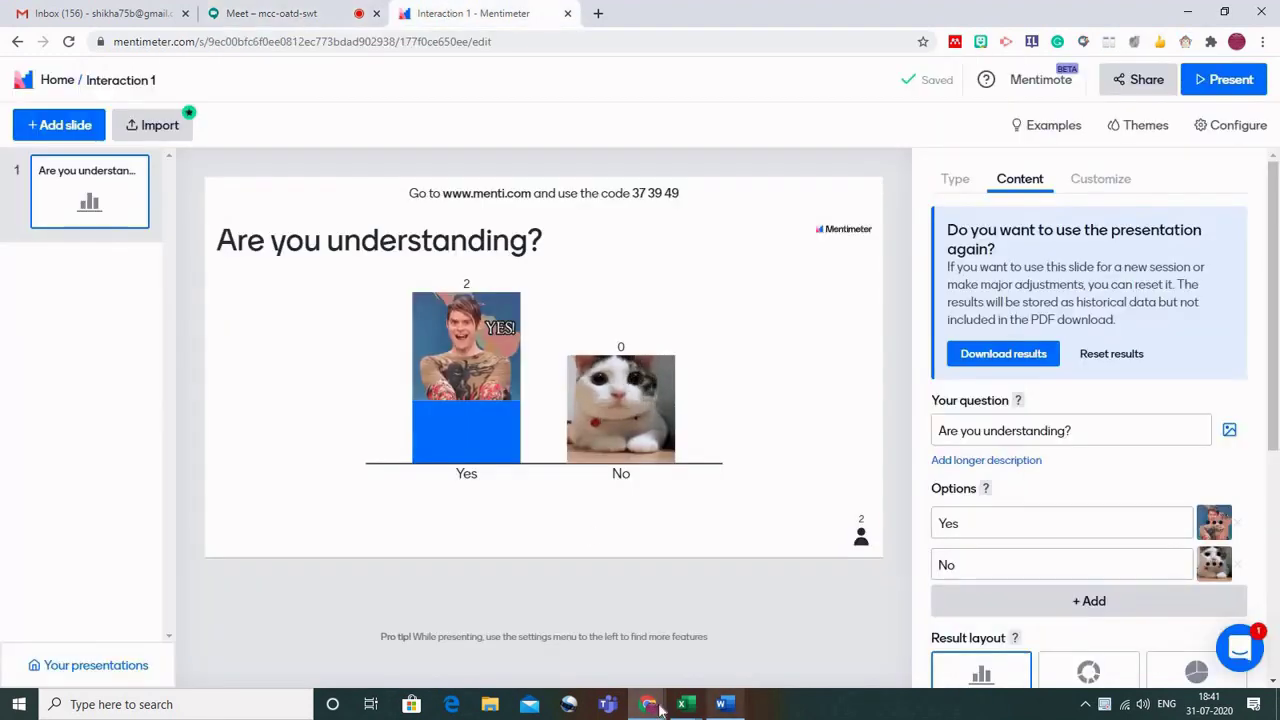
pyautogui.moveTo(648, 705)
pyautogui.click(646, 632)
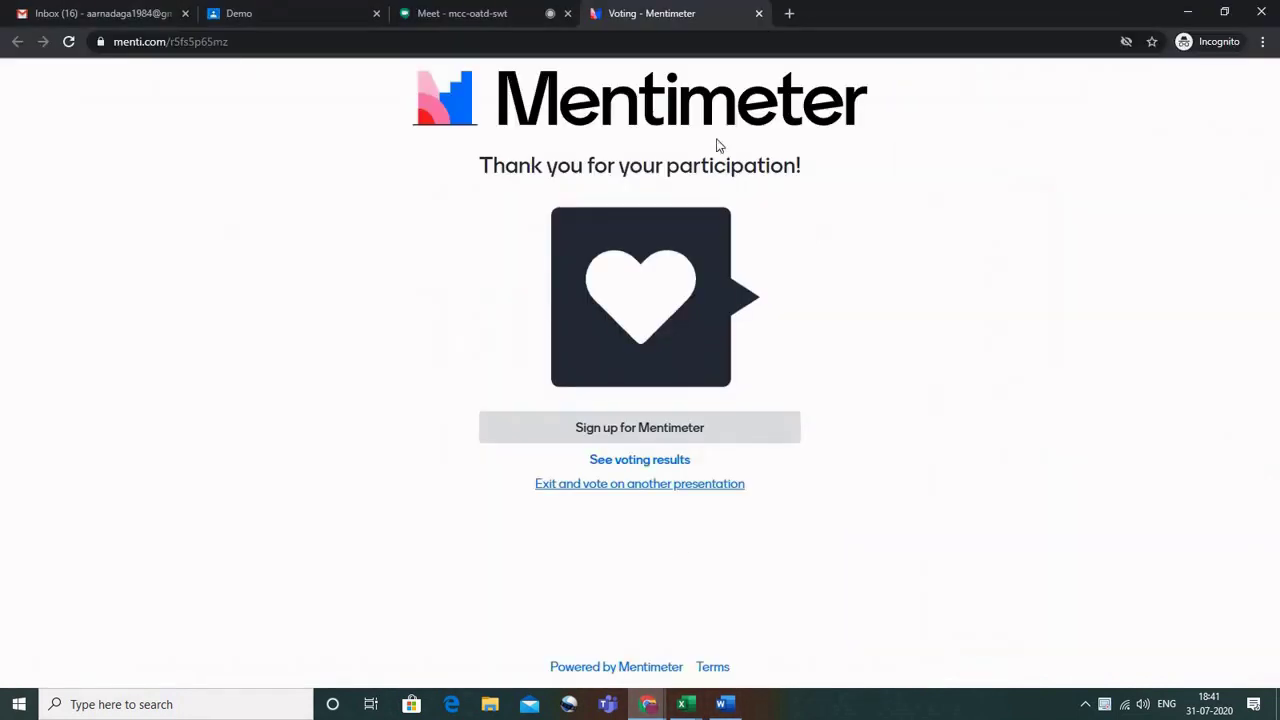
pyautogui.click(759, 14)
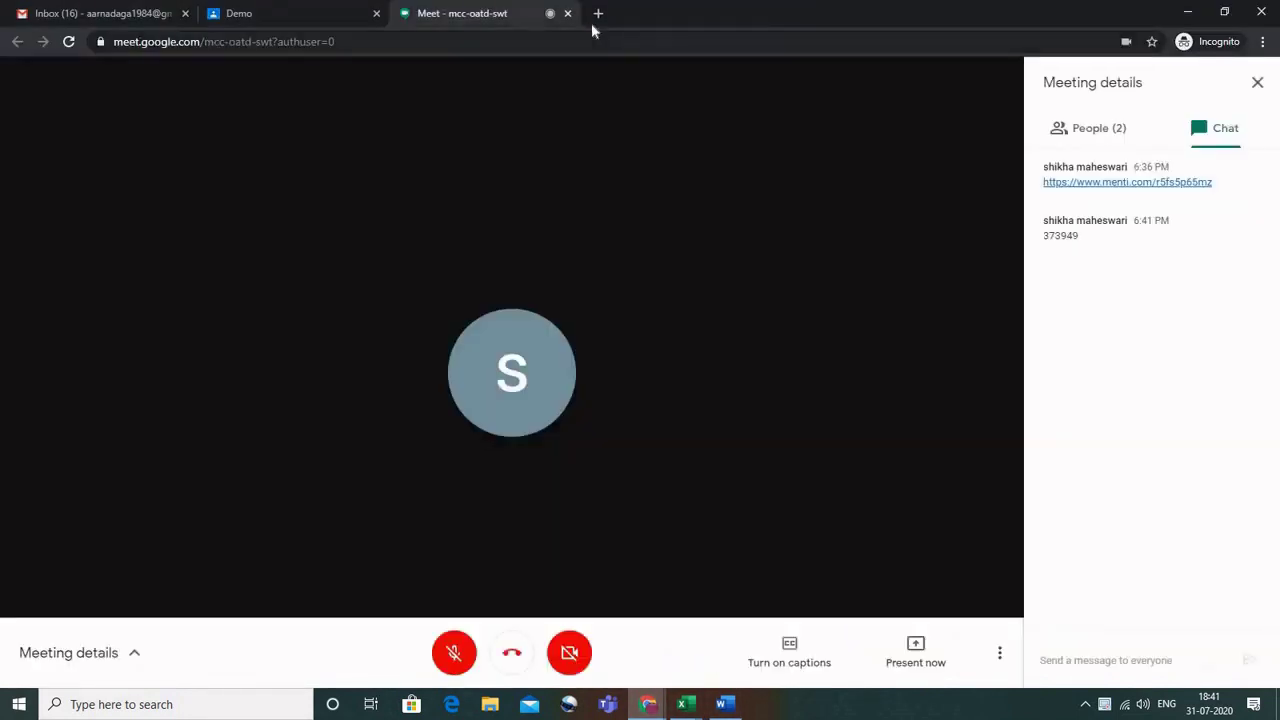
# Step: As the participant, go to mentimeter.com and start entering the voting code 373949
pyautogui.click(598, 14)
pyautogui.write('mentimeter')
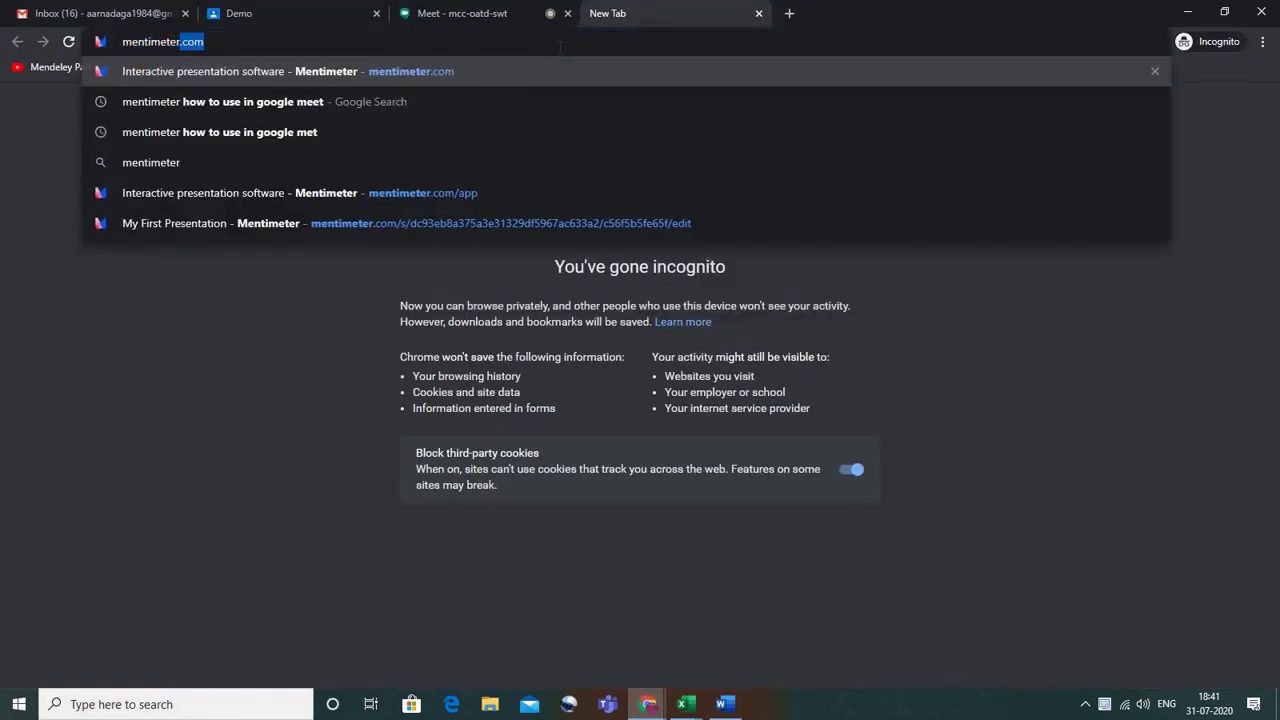
pyautogui.press('Return')
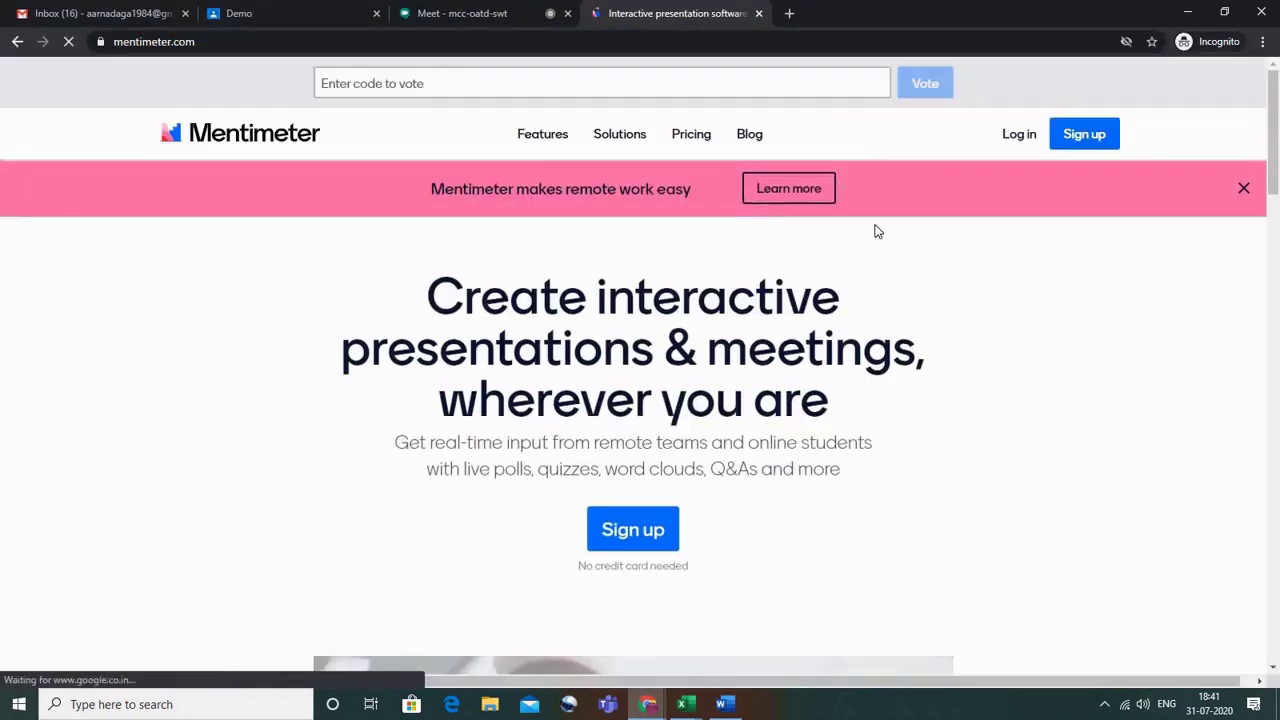
pyautogui.click(480, 86)
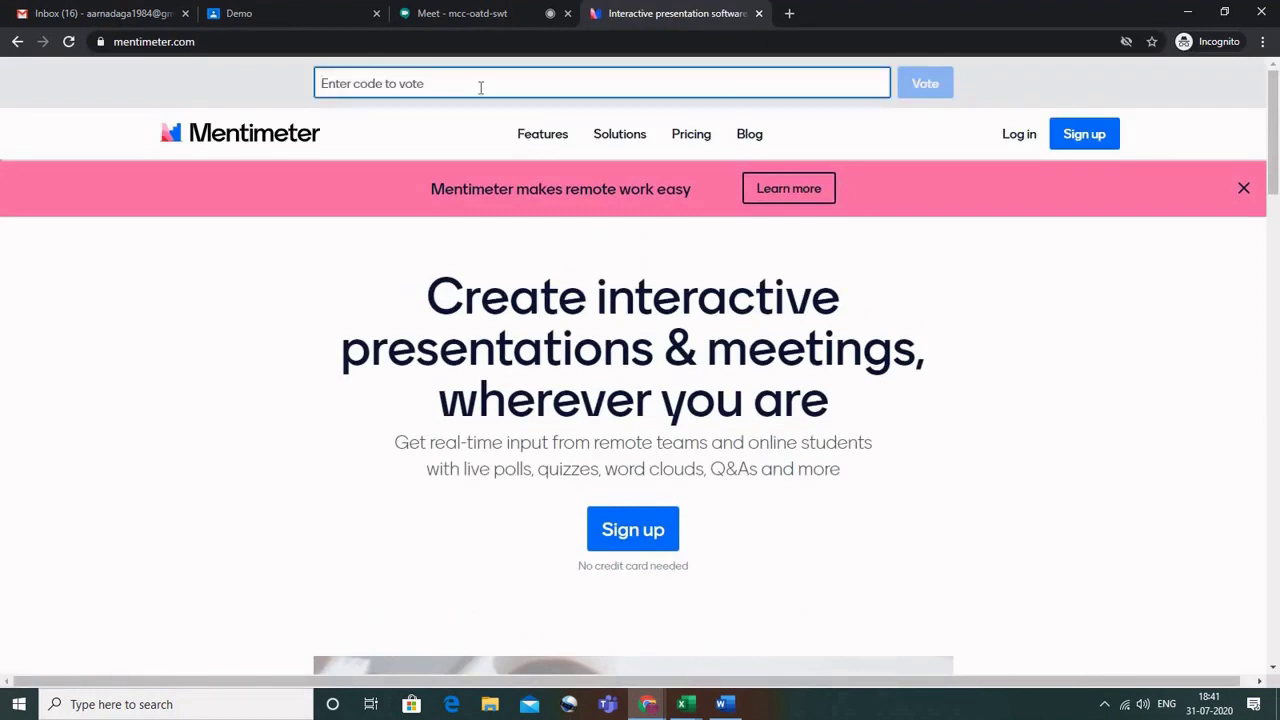
pyautogui.write('37394')
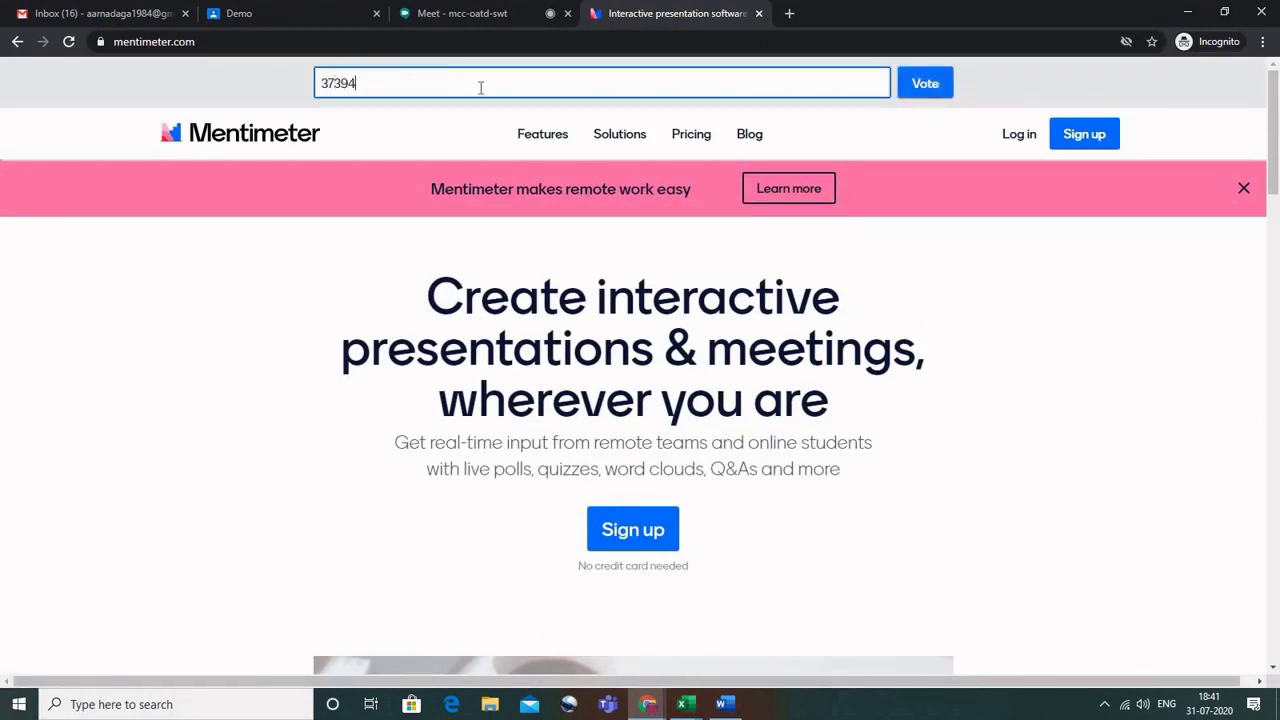